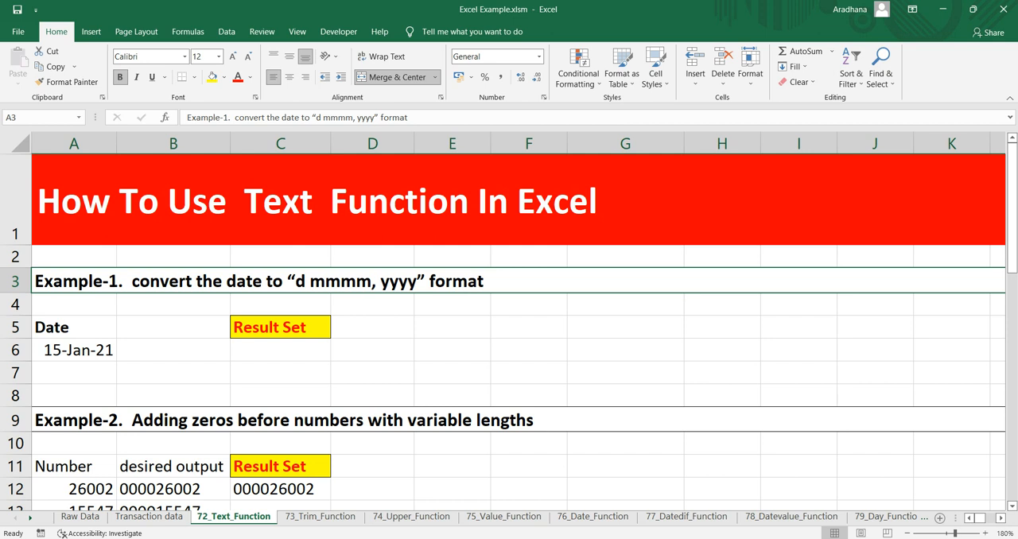
# Step: Enter =TEXT(A6,"d MMMM,YYYY") in C6 to convert the Example-1 date to text
pyautogui.click(74, 350)
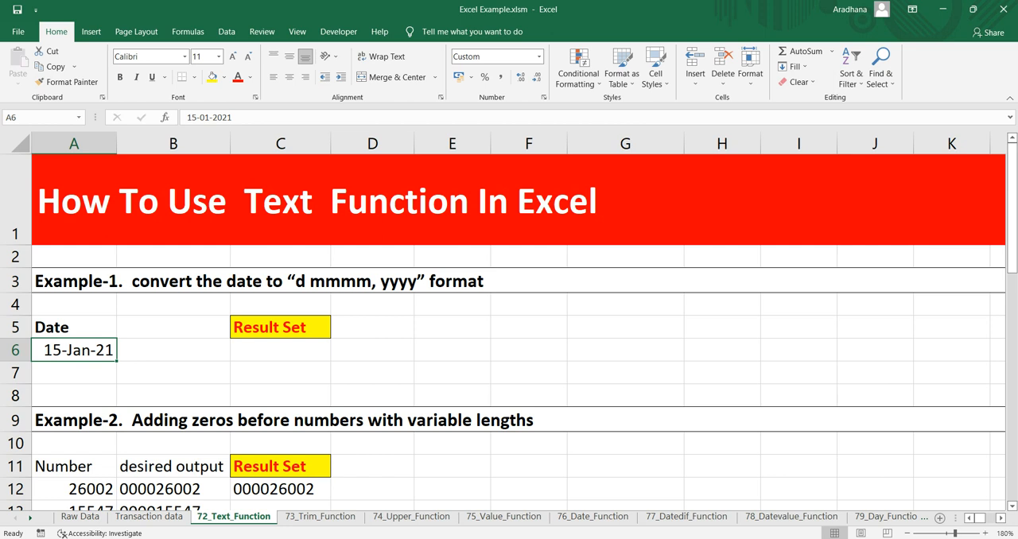
pyautogui.click(259, 282)
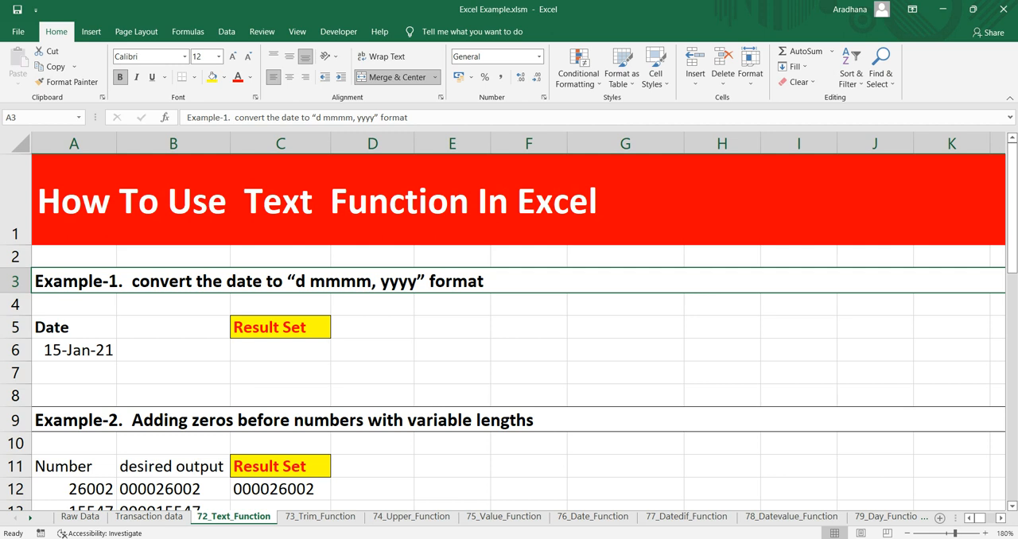
pyautogui.click(280, 350)
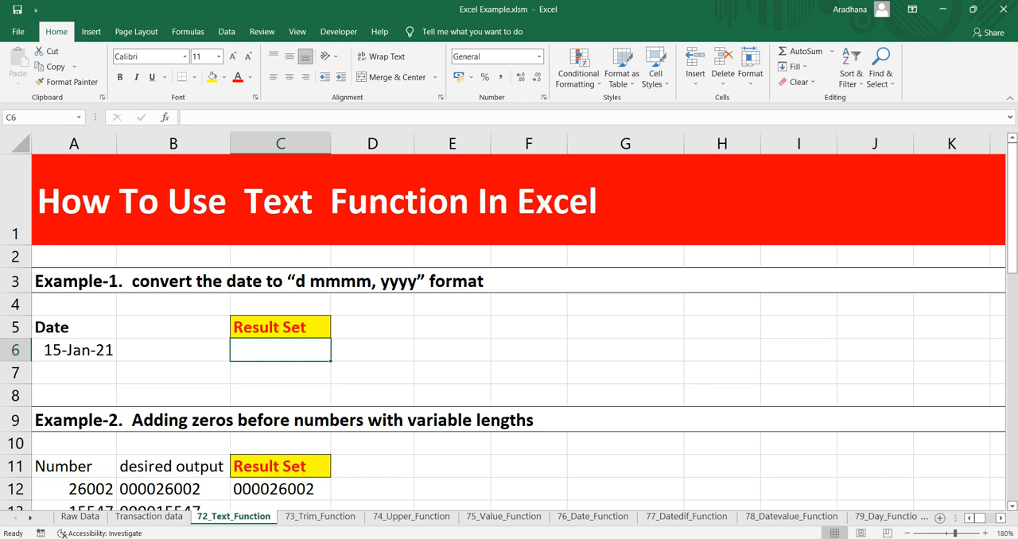
pyautogui.write('=')
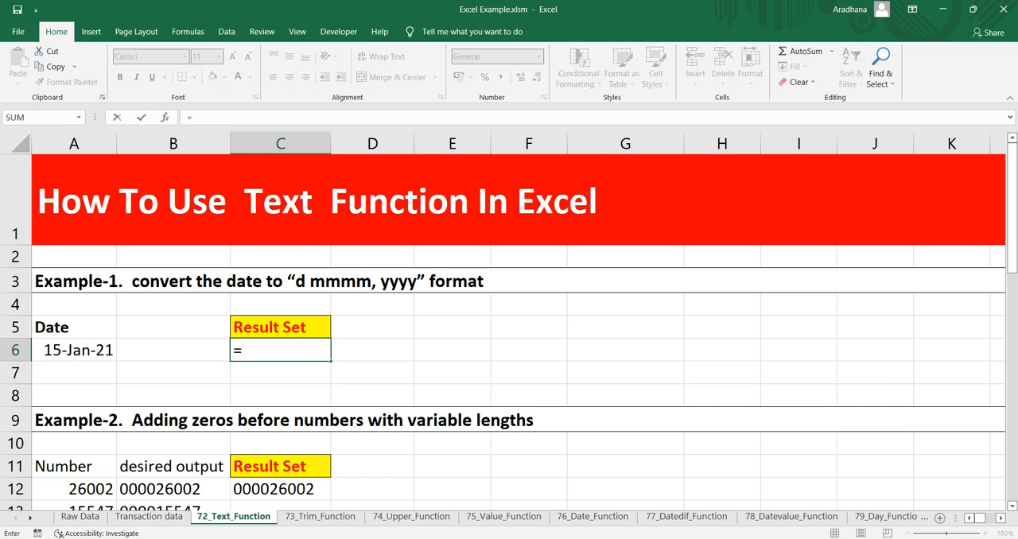
pyautogui.write('text')
pyautogui.press('Tab')
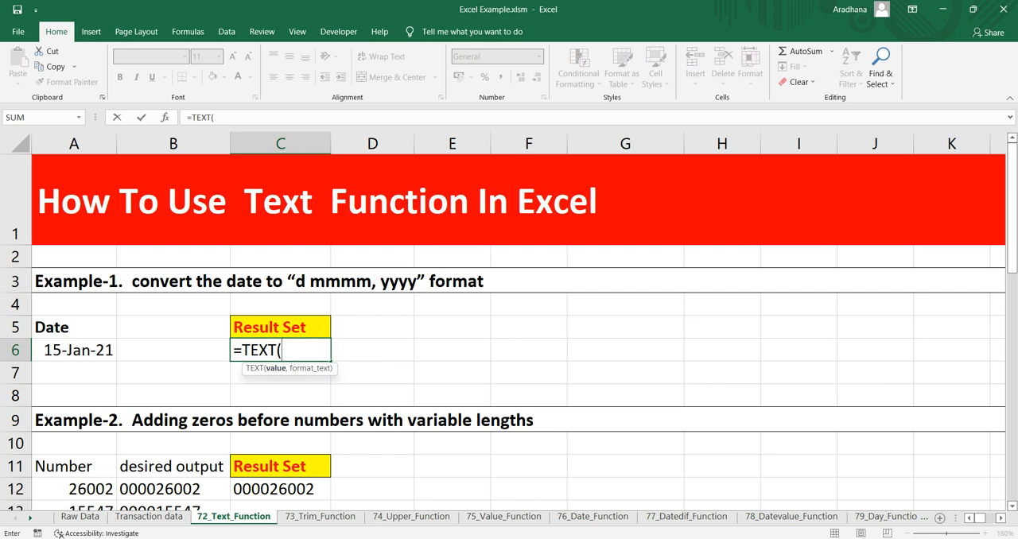
pyautogui.click(74, 350)
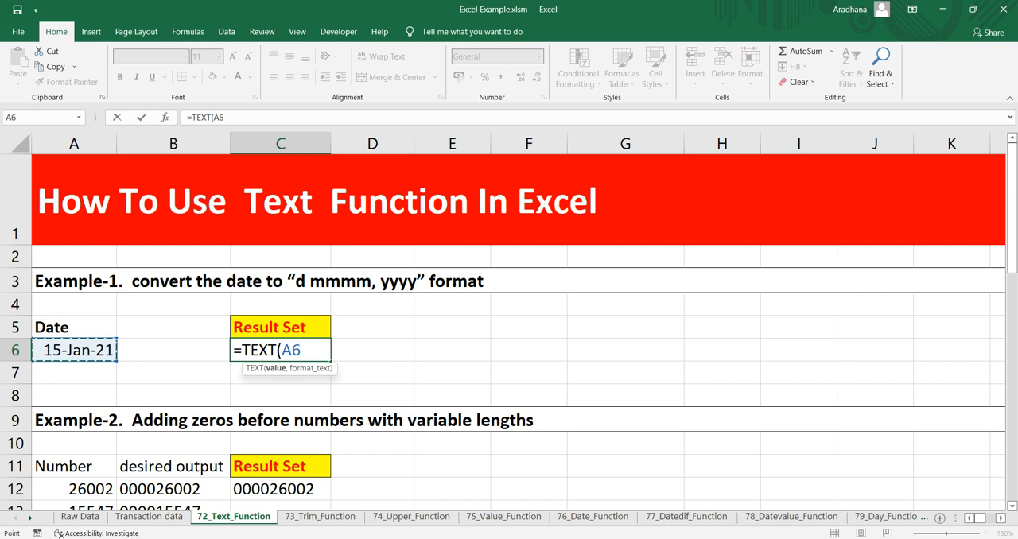
pyautogui.write(',')
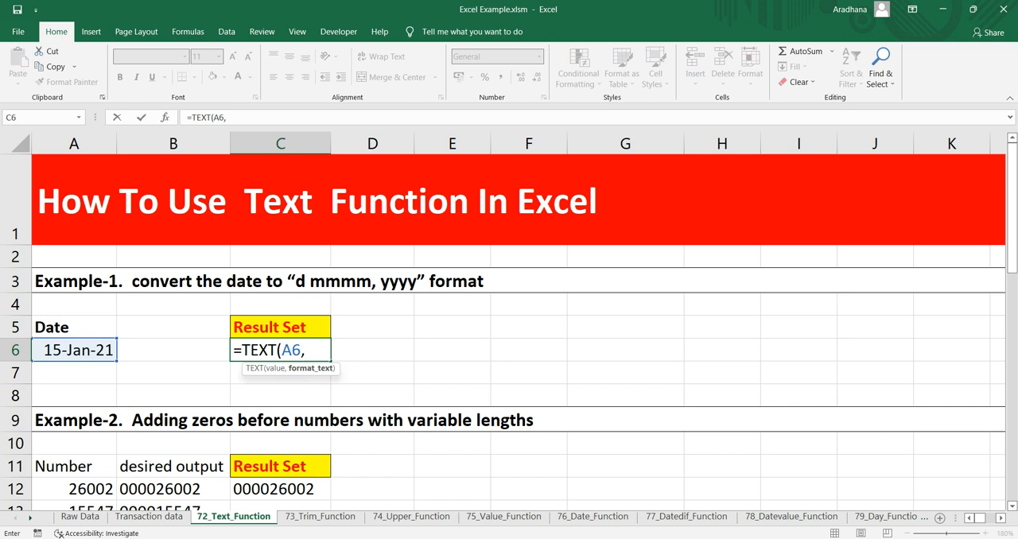
pyautogui.write('"d MMMM')
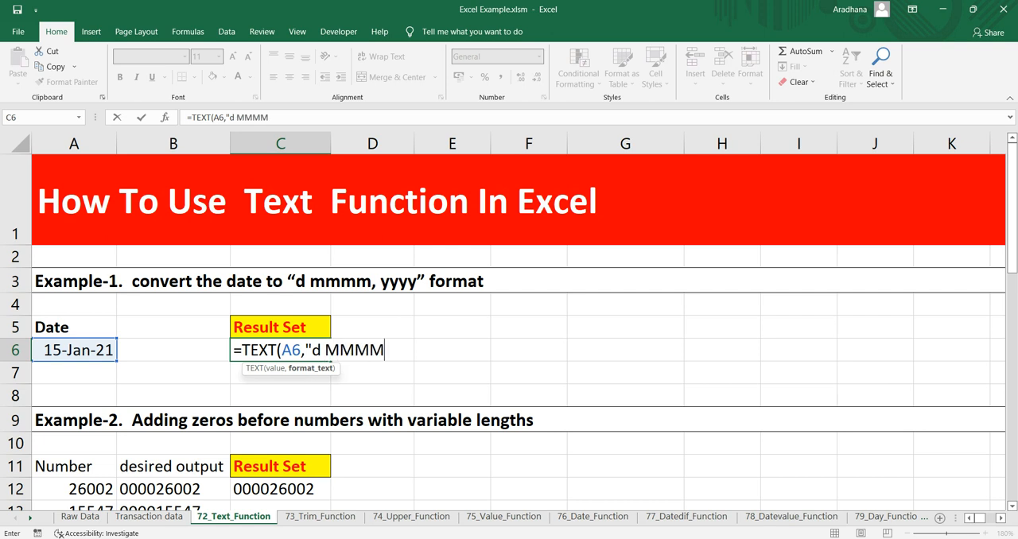
pyautogui.write(',YYYY")')
pyautogui.press('Return')
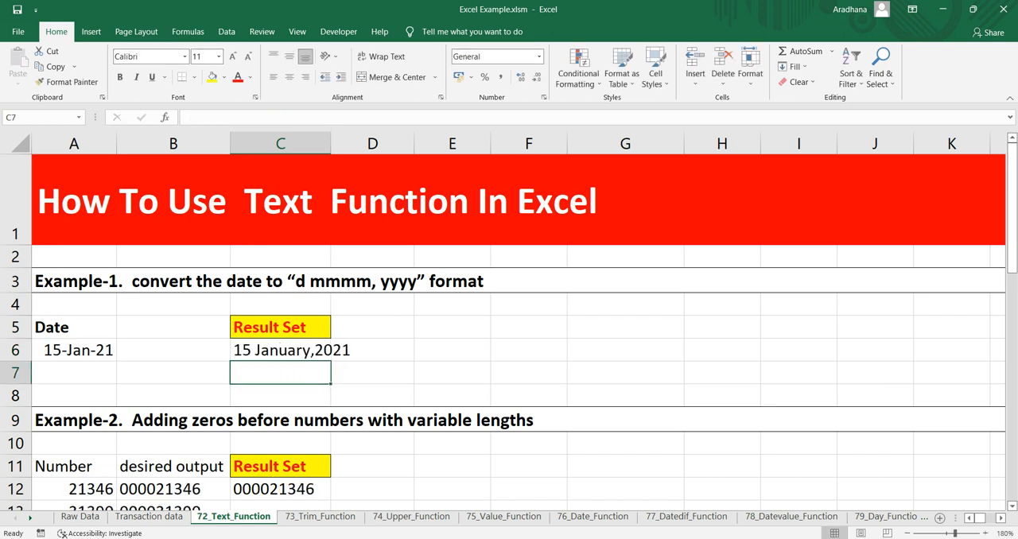
# Step: Widen column C to a bit over three times its width so the converted date fits in C6
pyautogui.press('Up')
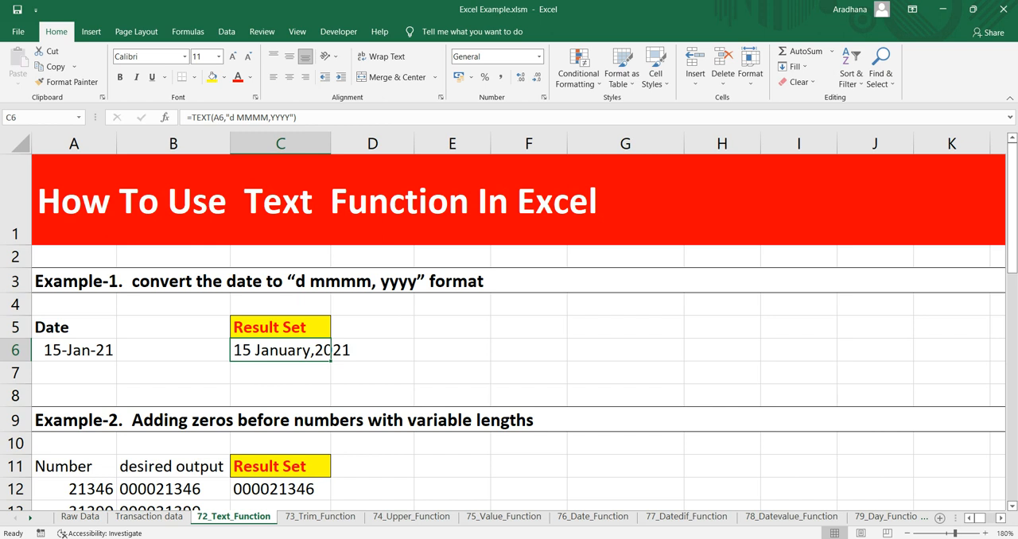
pyautogui.moveTo(331, 143); pyautogui.dragTo(564, 143)
# Step: Examine Example-2's numbers in A12:A16 and the leading zeros in their desired outputs in B12:B16
pyautogui.scroll(-1, 509, 330)
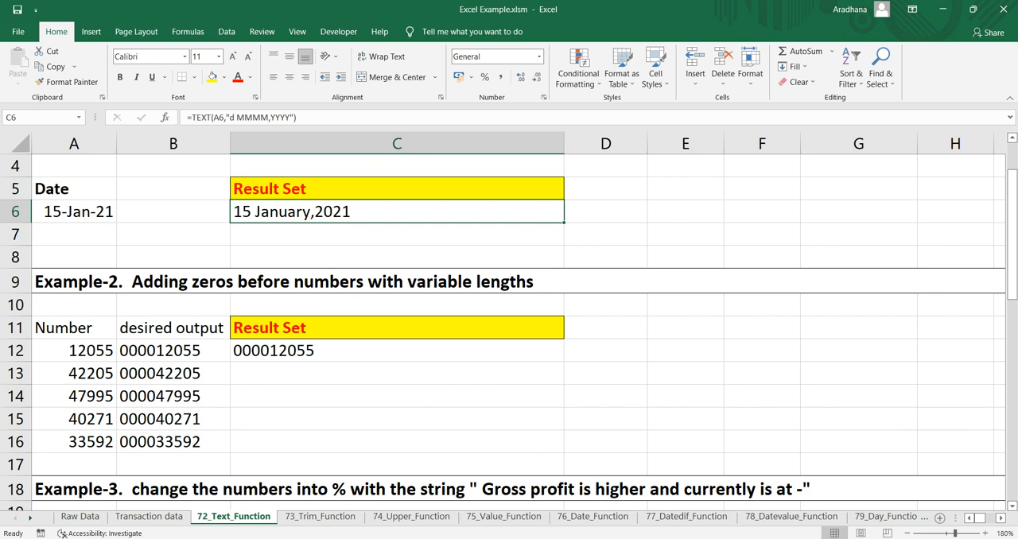
pyautogui.click(174, 350)
pyautogui.click(397, 351)
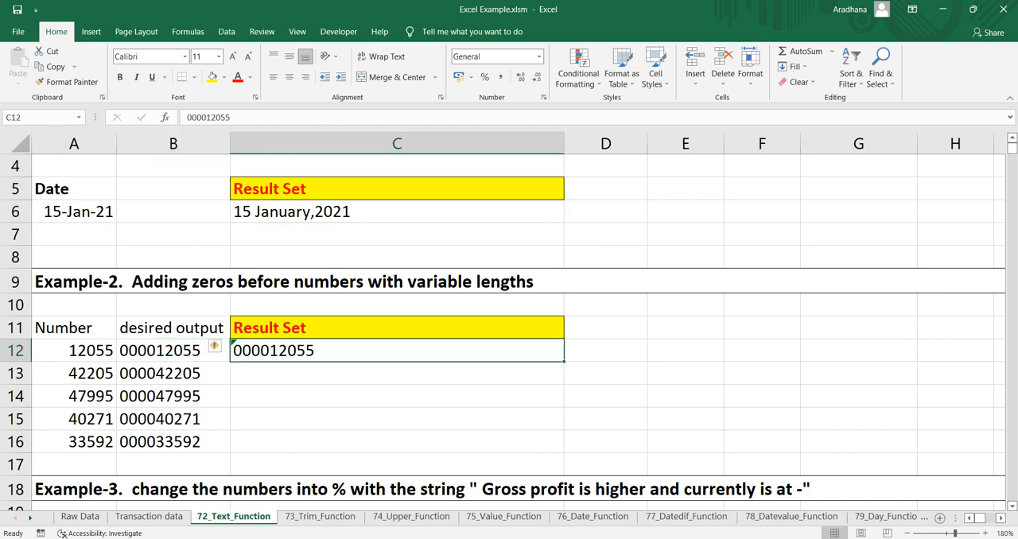
pyautogui.click(396, 281)
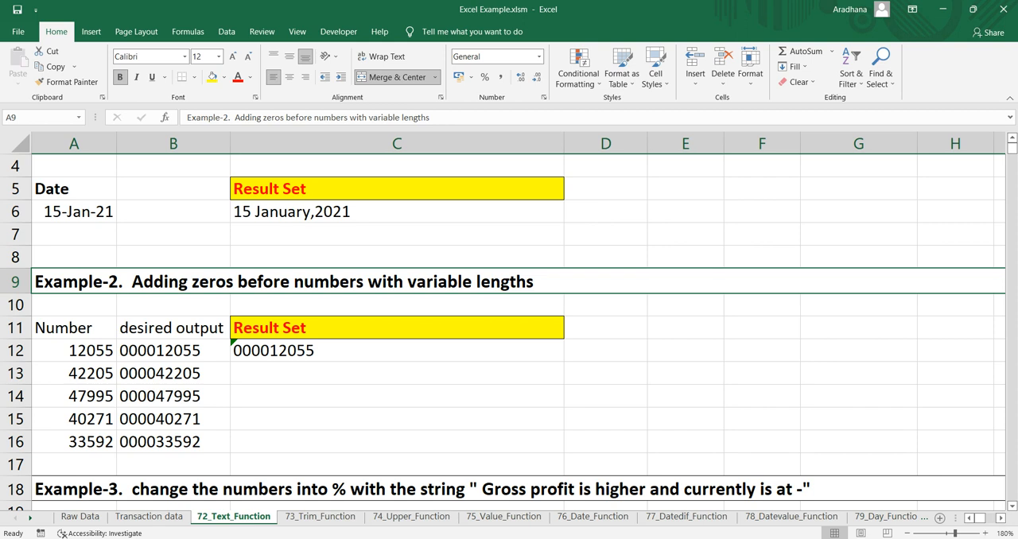
pyautogui.moveTo(76, 351); pyautogui.dragTo(76, 442)
pyautogui.moveTo(173, 350); pyautogui.dragTo(173, 441)
pyautogui.scroll(-1, 173, 441)
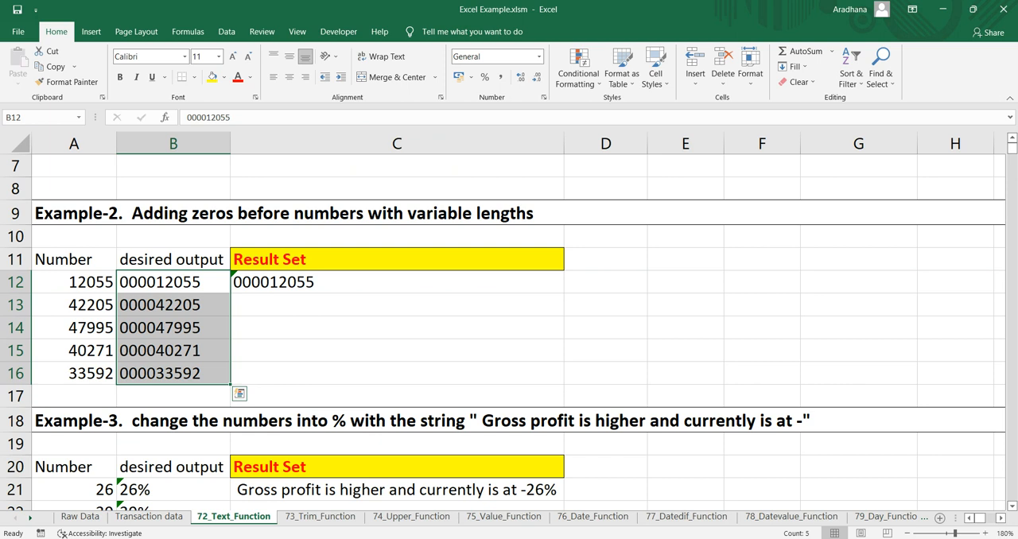
pyautogui.click(173, 328)
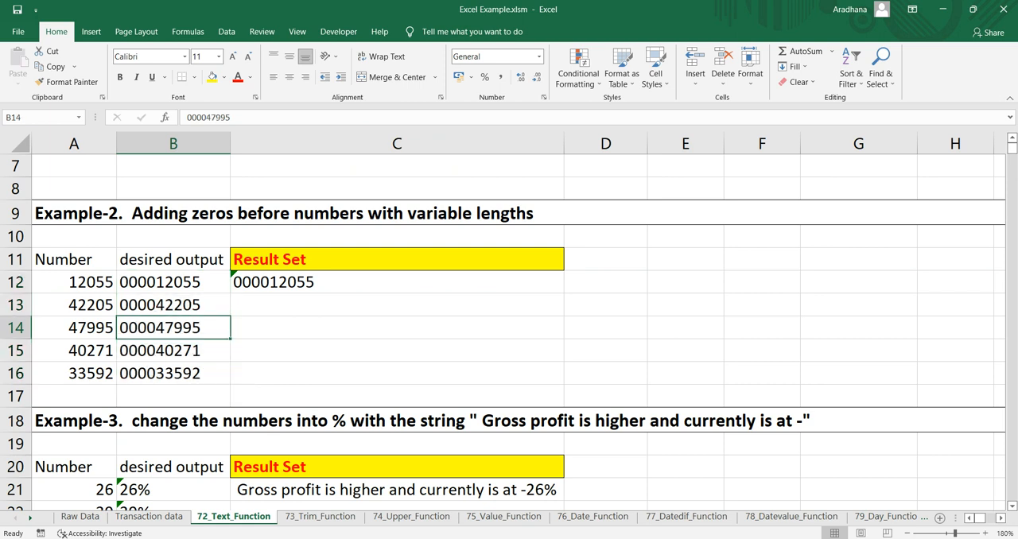
pyautogui.click(173, 282)
pyautogui.moveTo(74, 283); pyautogui.dragTo(74, 374)
pyautogui.doubleClick(156, 282)
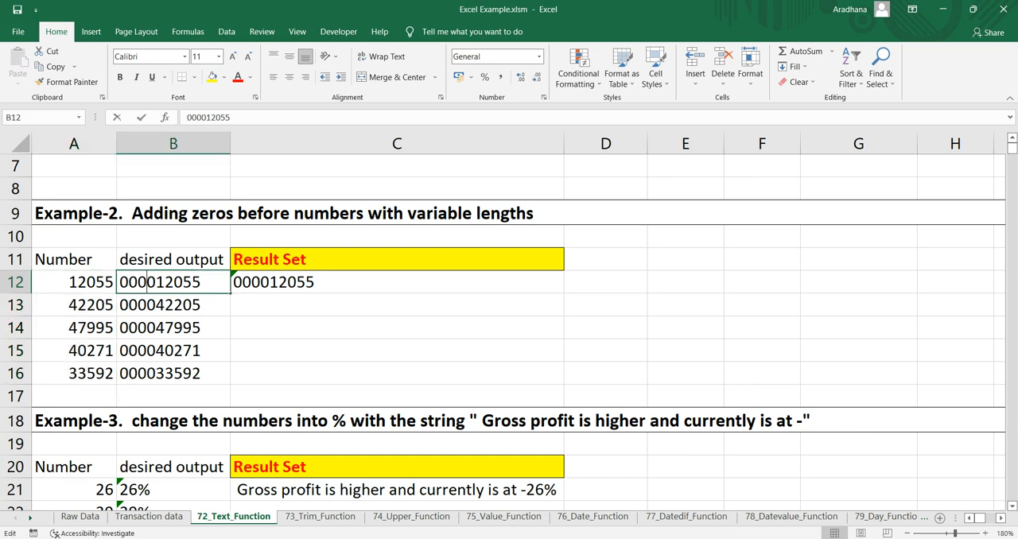
pyautogui.moveTo(120, 283); pyautogui.dragTo(156, 282)
pyautogui.press('Escape')
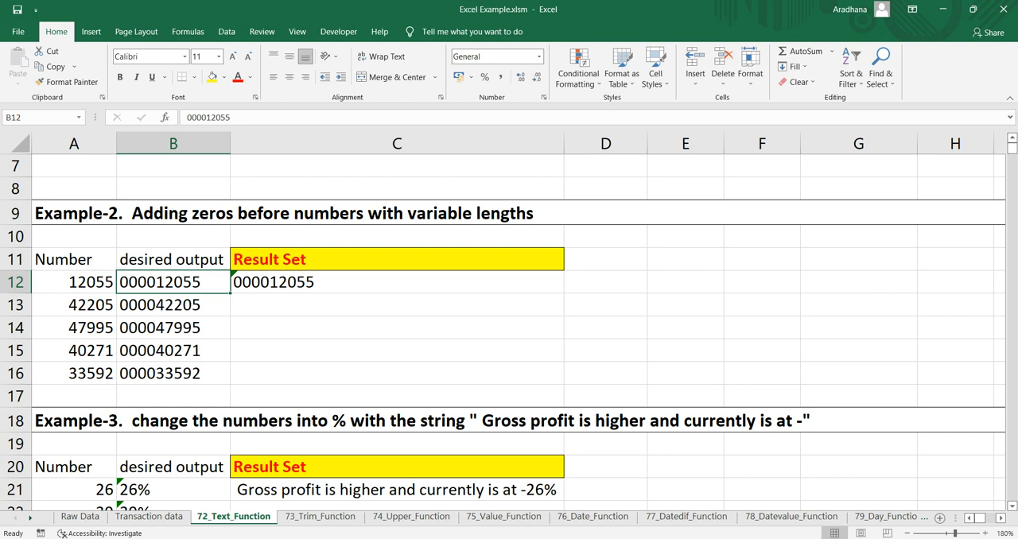
# Step: Replace the content of C12 with =TEXT(A12,"000000000") to pad the number to nine digits
pyautogui.click(358, 282)
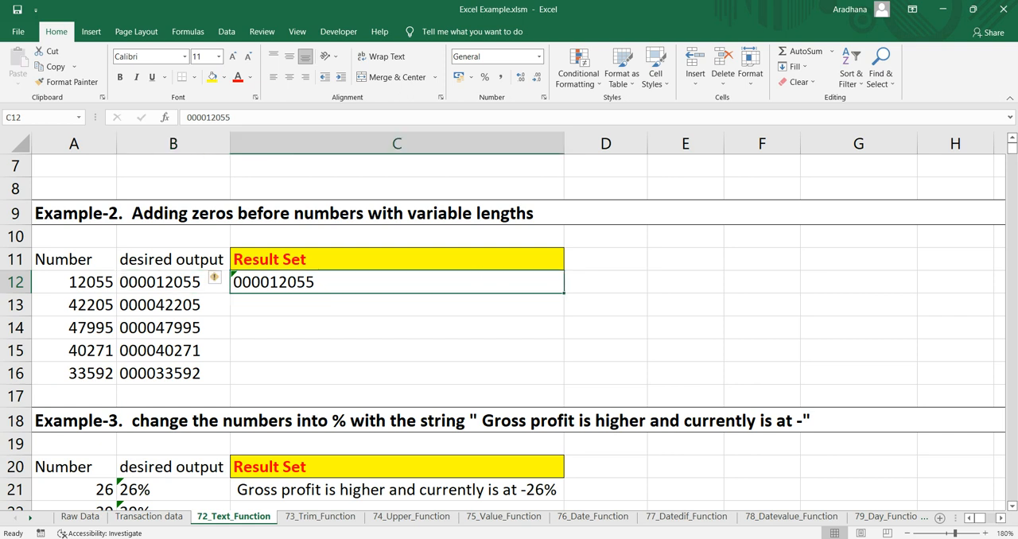
pyautogui.write('=tex')
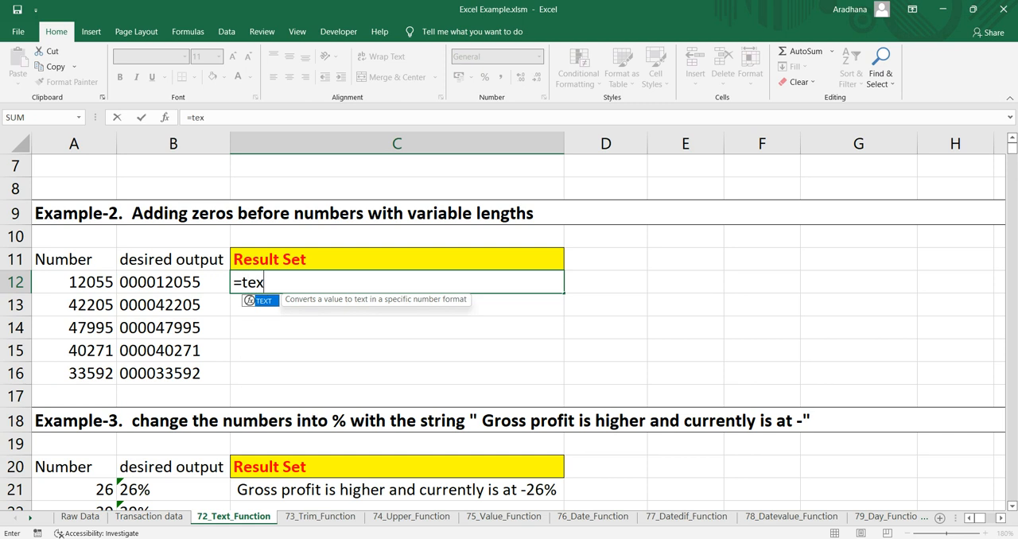
pyautogui.press('Tab')
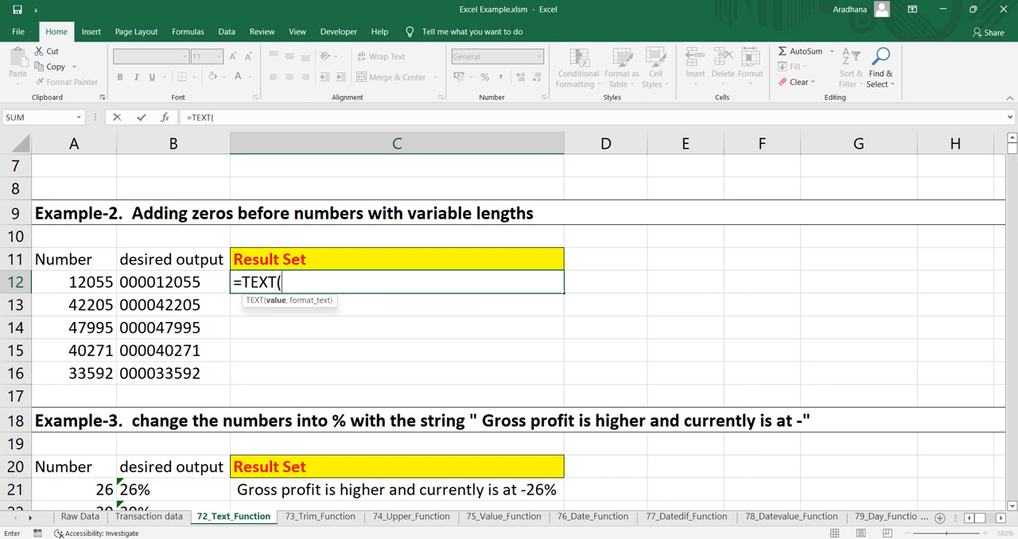
pyautogui.press('Left')
pyautogui.press('Left')
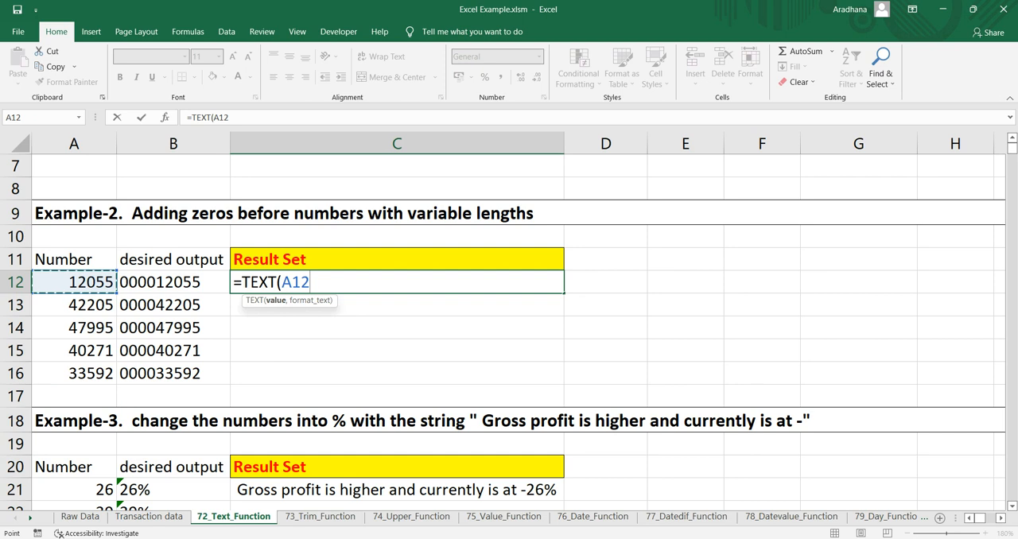
pyautogui.write(',"')
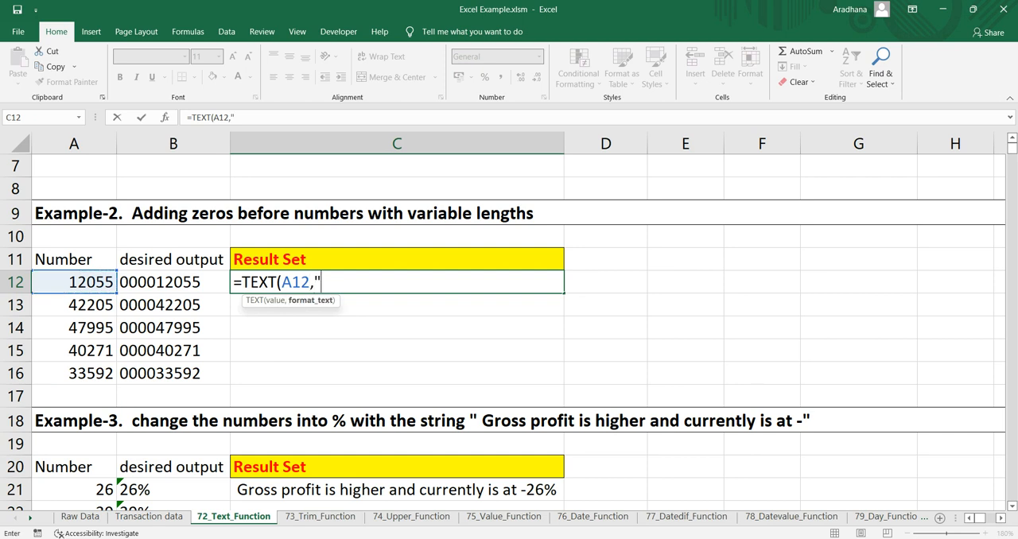
pyautogui.write('0000')
pyautogui.write('000')
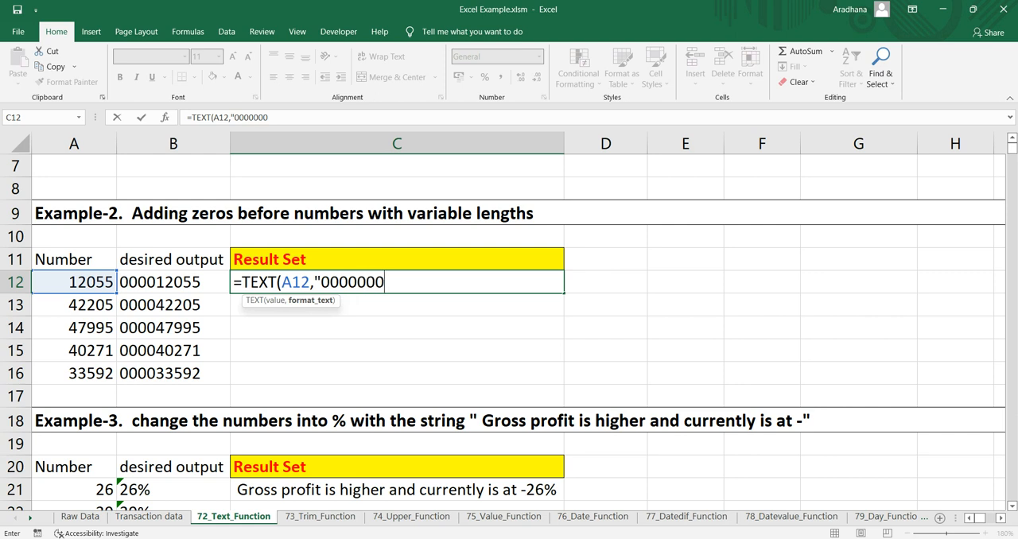
pyautogui.write('00")')
pyautogui.press('Return')
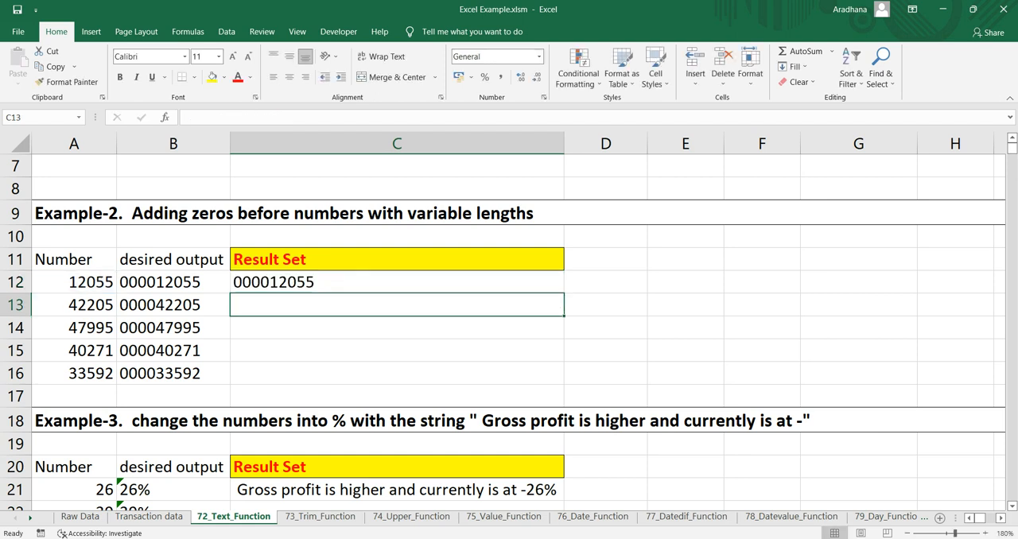
# Step: Fill the zero-padding formula from C12 down through C16 and review it against the source numbers
pyautogui.press('Up')
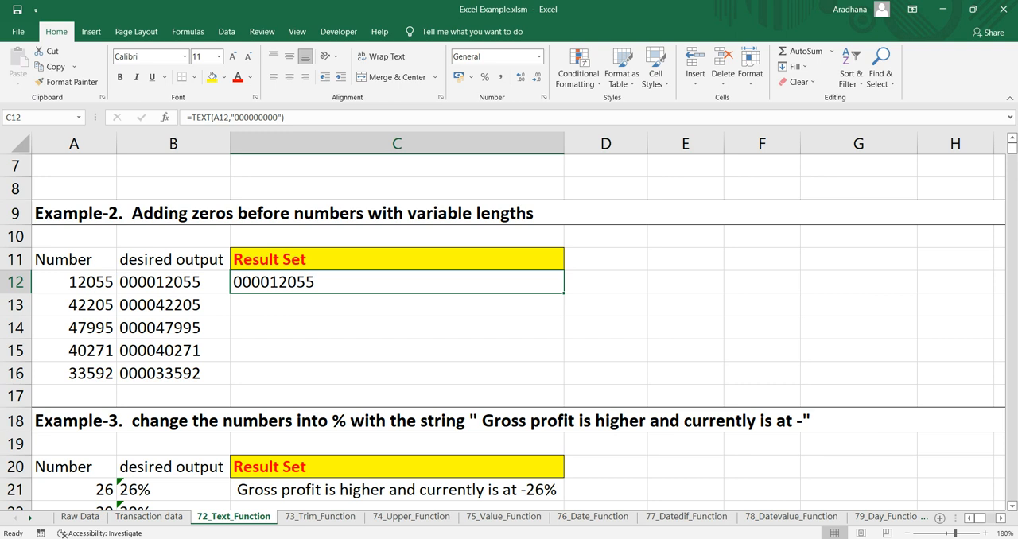
pyautogui.moveTo(564, 294); pyautogui.dragTo(564, 378)
pyautogui.press('Down')
pyautogui.click(396, 351)
pyautogui.moveTo(74, 282); pyautogui.dragTo(74, 374)
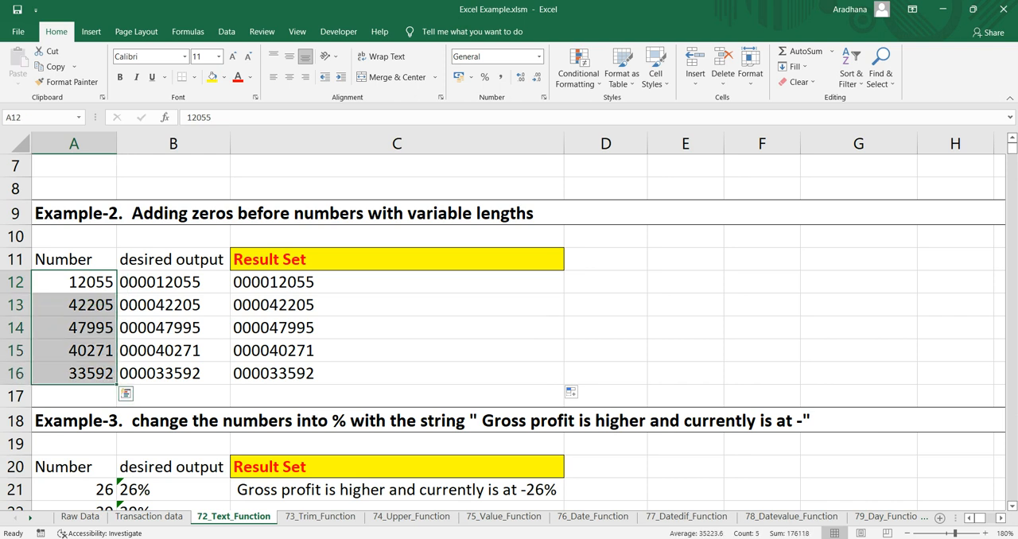
# Step: Add a longer test number in A17 with the formula =A16*10
pyautogui.click(74, 396)
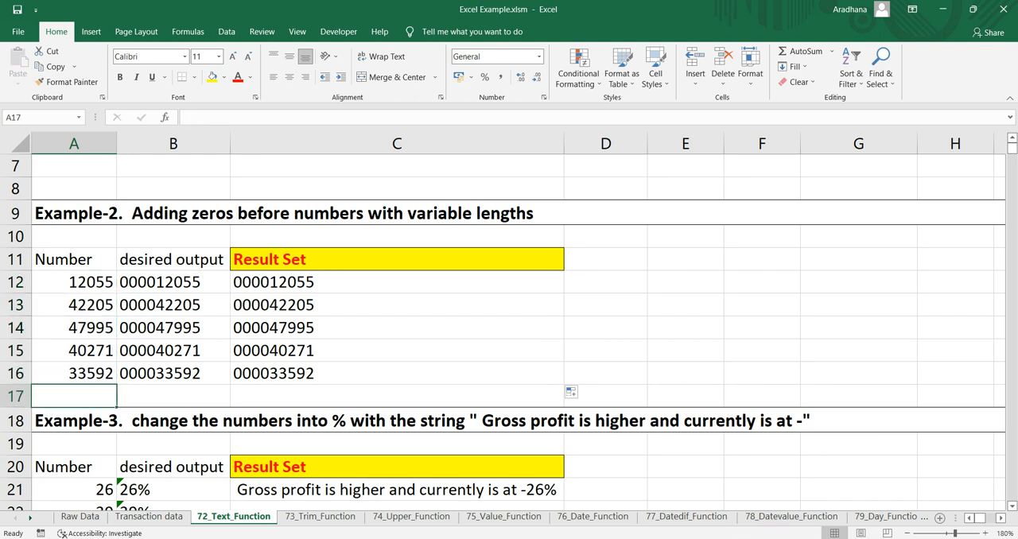
pyautogui.click(74, 374)
pyautogui.press('Down')
pyautogui.write('=')
pyautogui.press('Up')
pyautogui.write('*10')
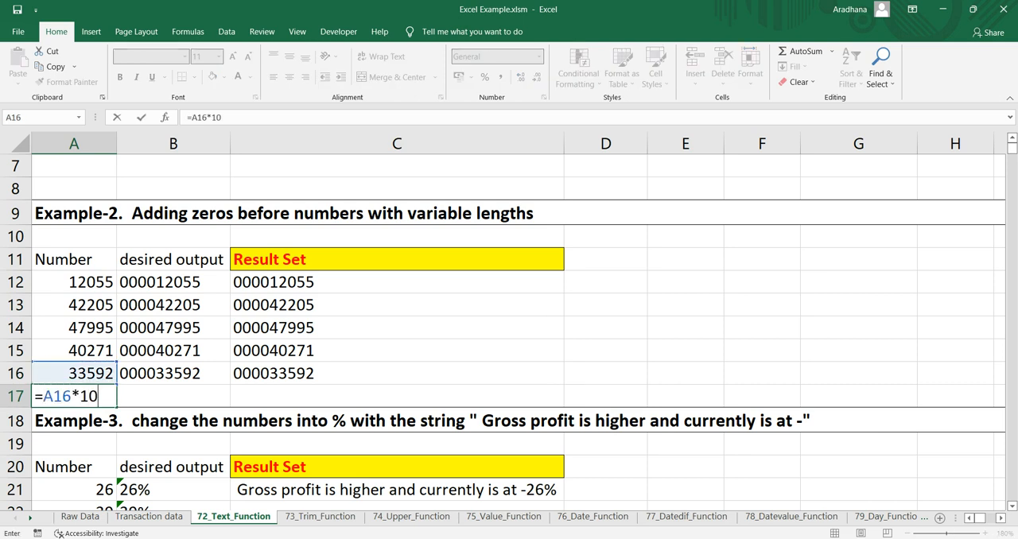
pyautogui.press('Return')
# Step: Extend the zero-padding formula from C16 down to C17 for the added test number
pyautogui.click(396, 374)
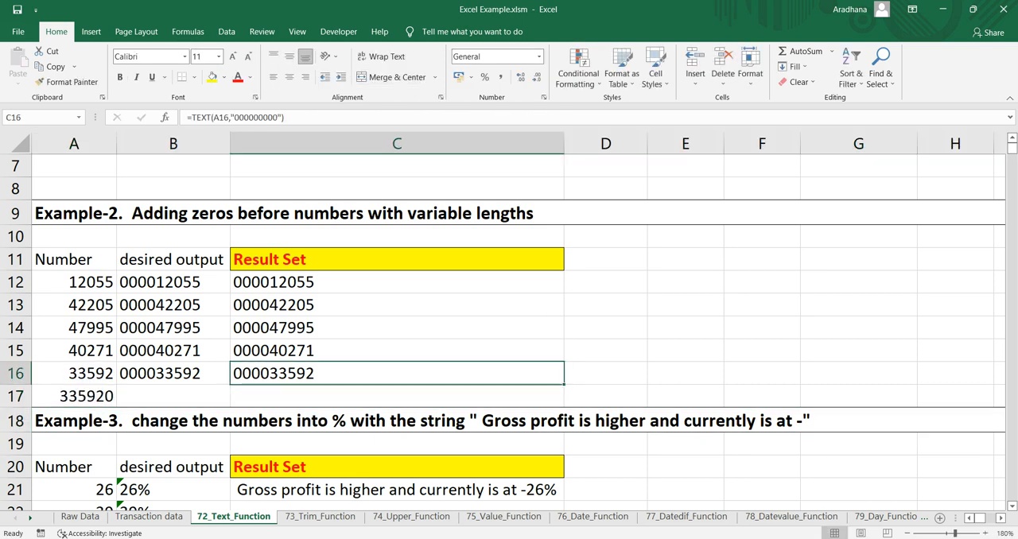
pyautogui.moveTo(564, 384); pyautogui.dragTo(564, 406)
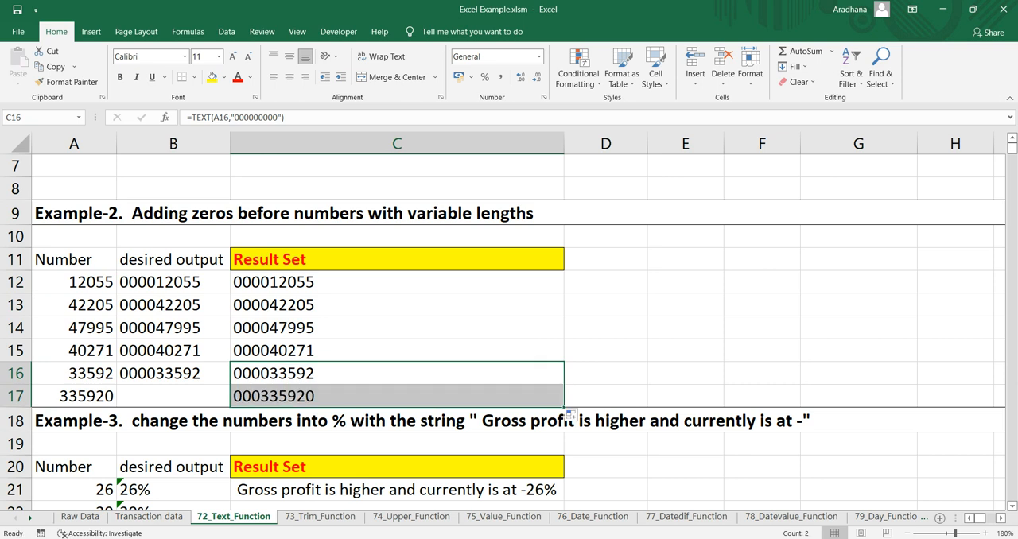
pyautogui.click(397, 396)
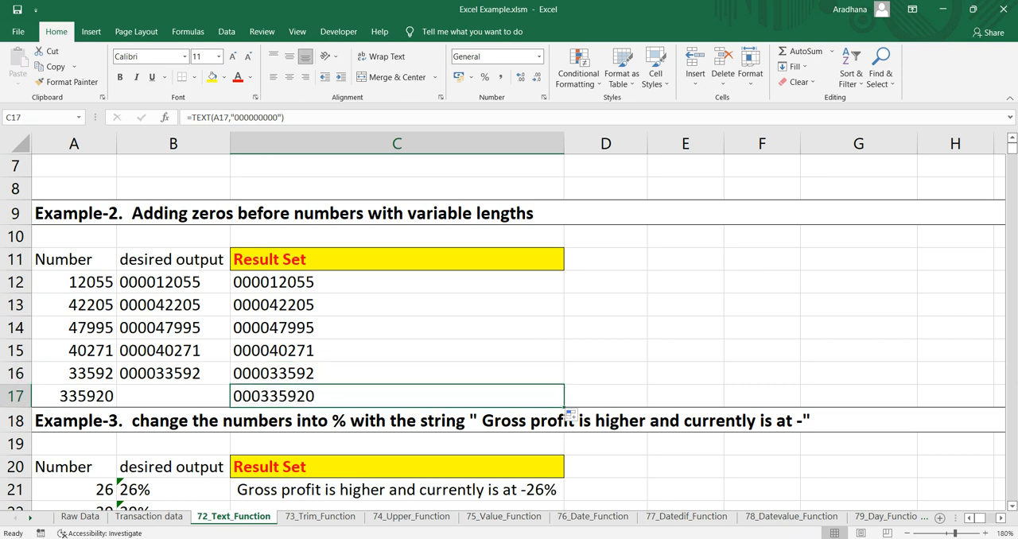
# Step: Compare the formulas in A17, C16, C17 and C12, and review the source numbers in A12:A16
pyautogui.click(397, 374)
pyautogui.click(397, 396)
pyautogui.click(74, 396)
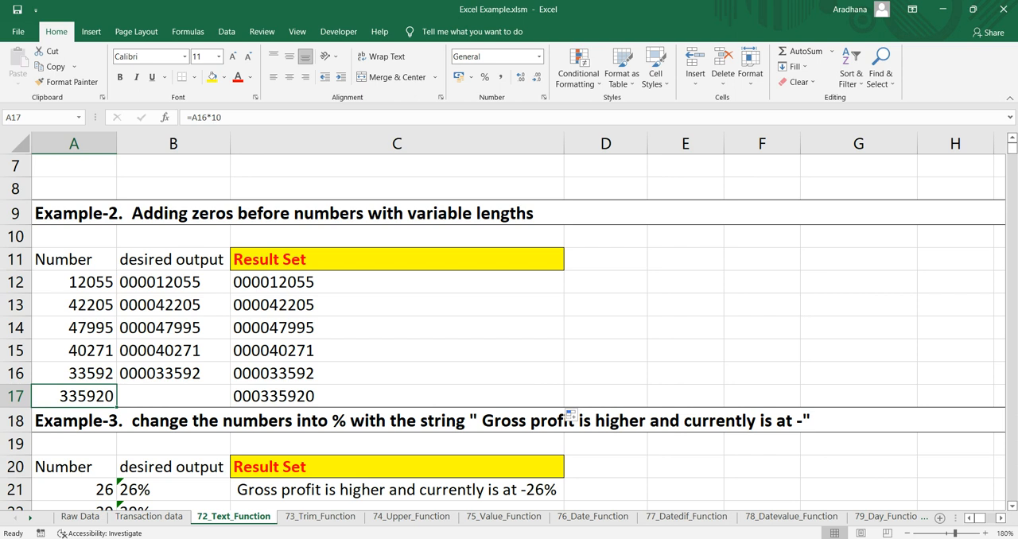
pyautogui.press('Right')
pyautogui.press('Right')
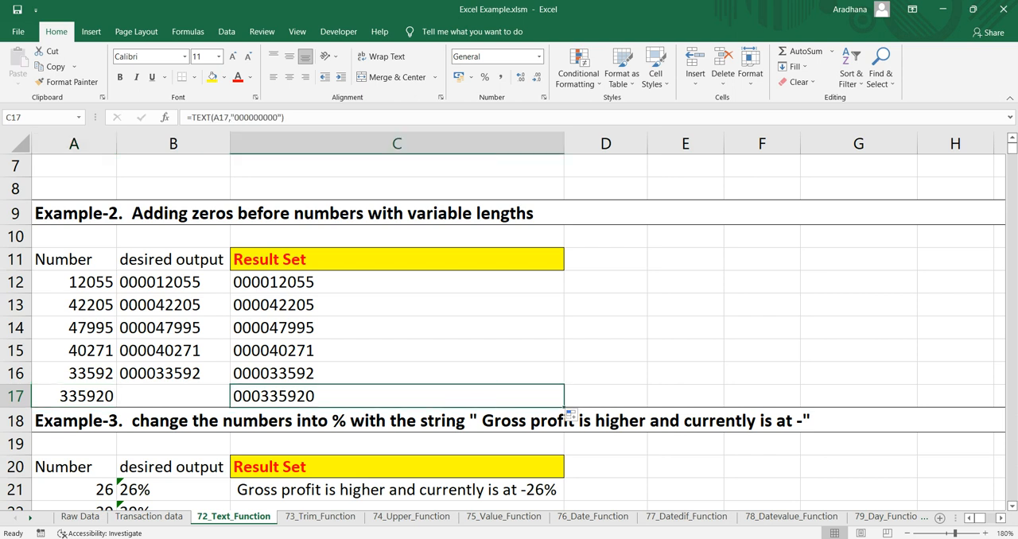
pyautogui.click(397, 282)
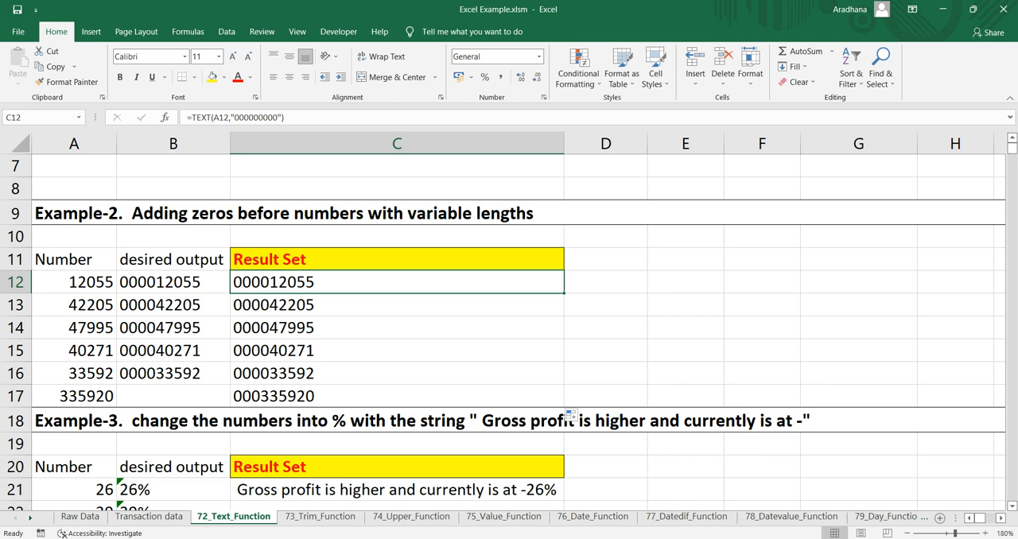
pyautogui.moveTo(74, 282); pyautogui.dragTo(74, 374)
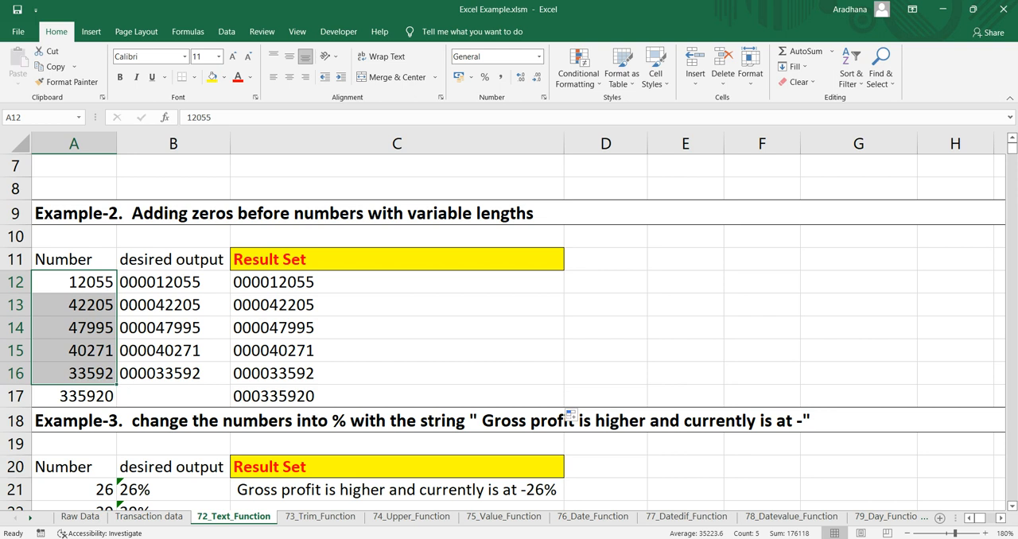
# Step: Review the Example-2 heading and the zero-padding formula in C12
pyautogui.press('Up')
pyautogui.press('Up')
pyautogui.press('Up')
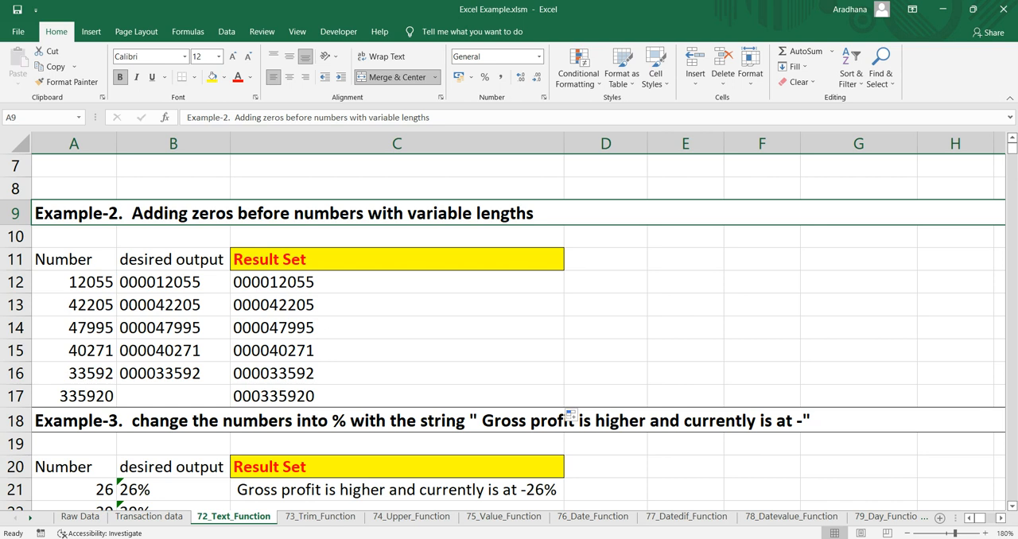
pyautogui.click(382, 282)
pyautogui.scroll(1, 381, 282)
pyautogui.scroll(-2, 381, 282)
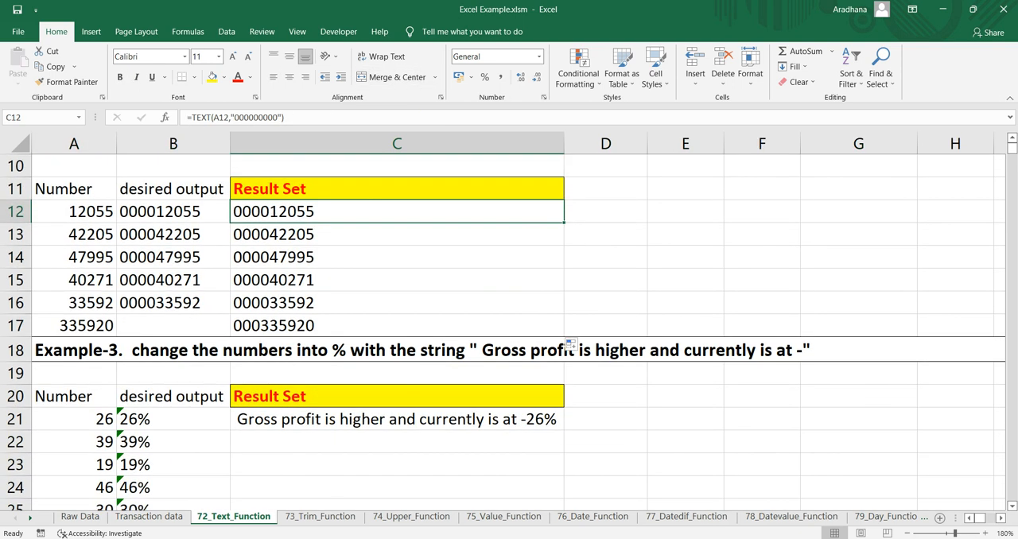
# Step: Examine the Example-3 heading, the numbers in A21:A25, the desired outputs in B21:B25 and the sample sentence in C21
pyautogui.click(570, 344)
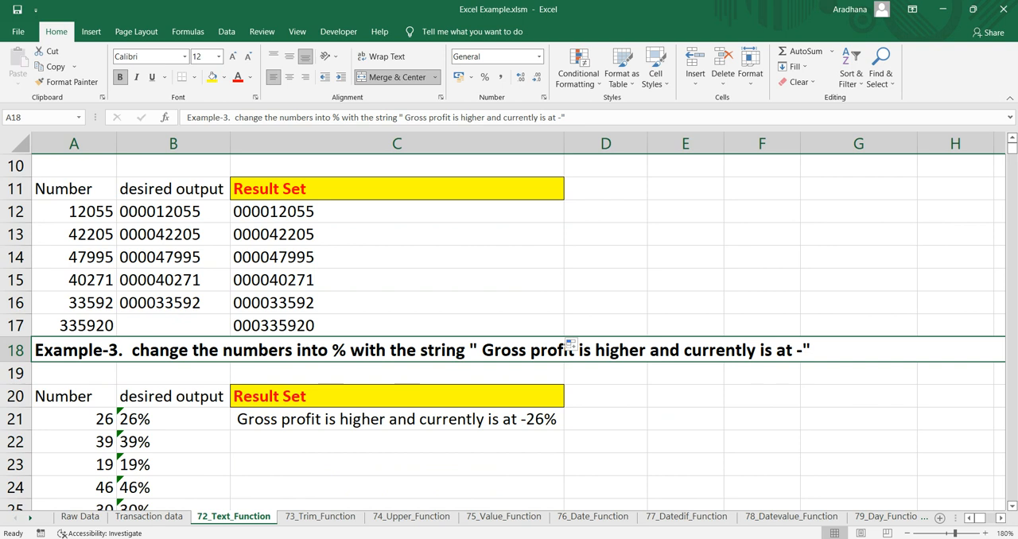
pyautogui.scroll(-1, 509, 332)
pyautogui.moveTo(74, 351); pyautogui.dragTo(79, 441)
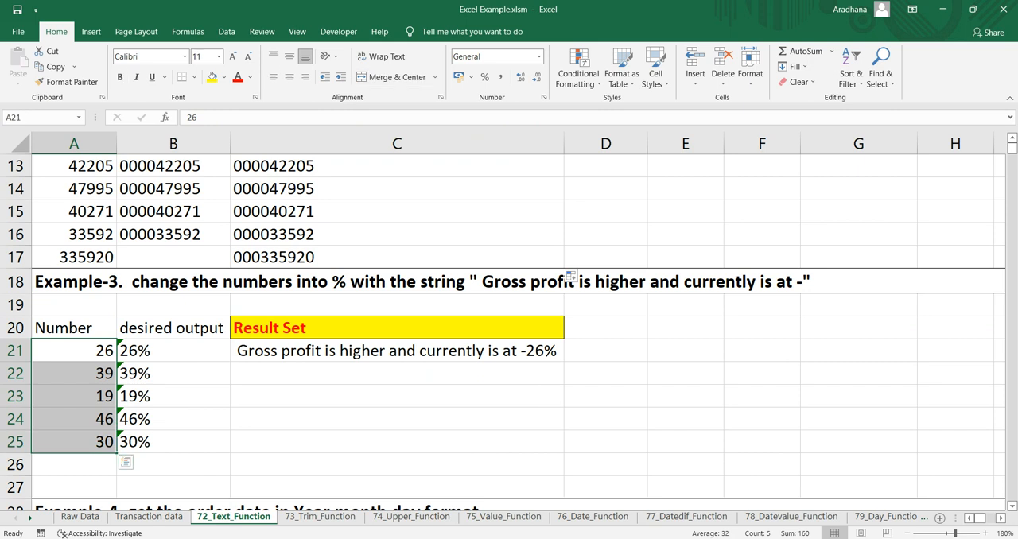
pyautogui.click(174, 351)
pyautogui.moveTo(173, 350); pyautogui.dragTo(173, 442)
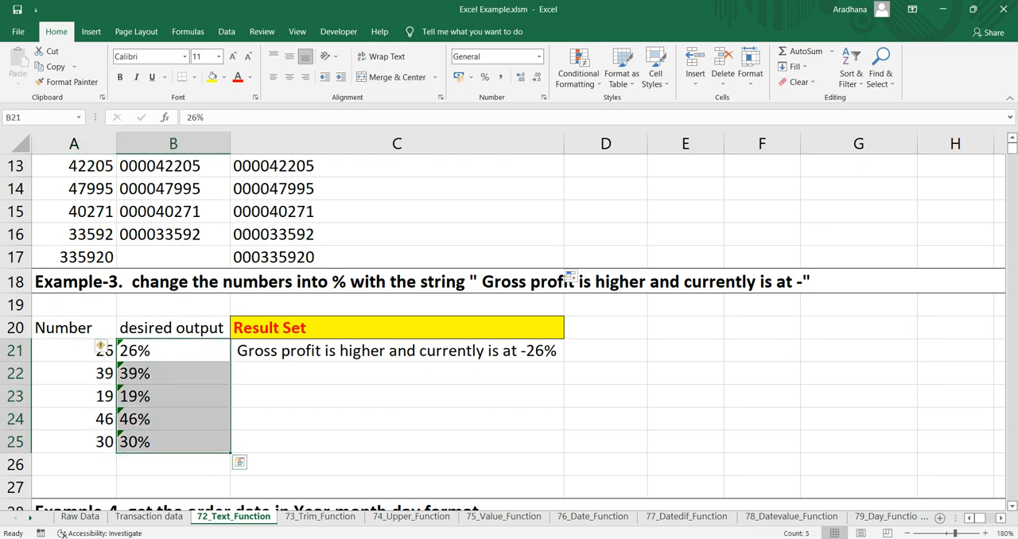
pyautogui.press('Right')
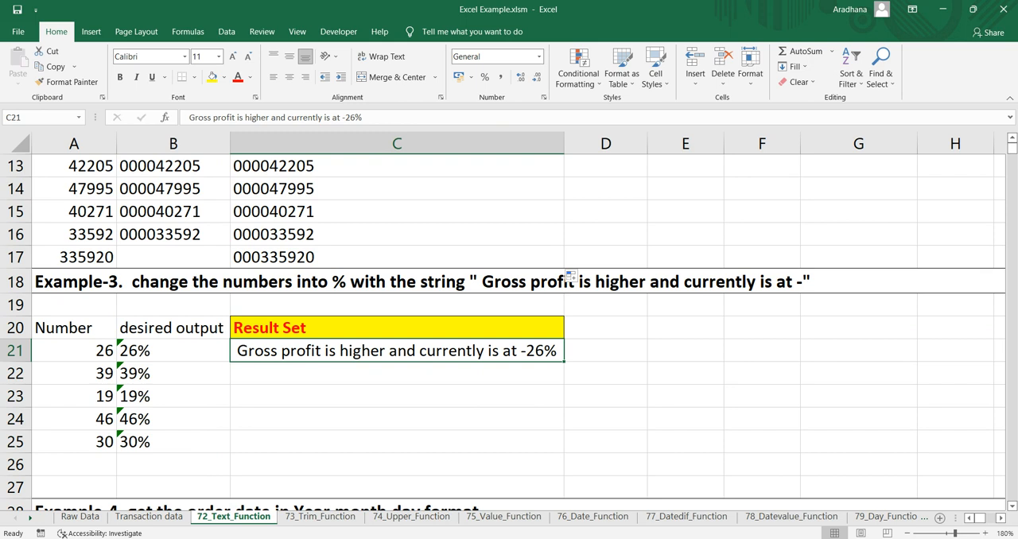
pyautogui.scroll(-1, 569, 276)
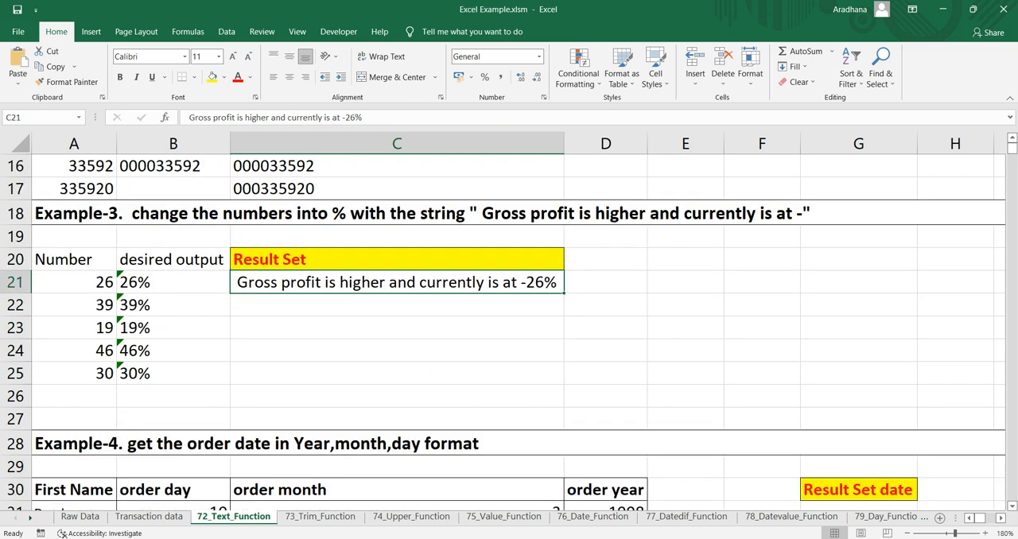
pyautogui.click(397, 305)
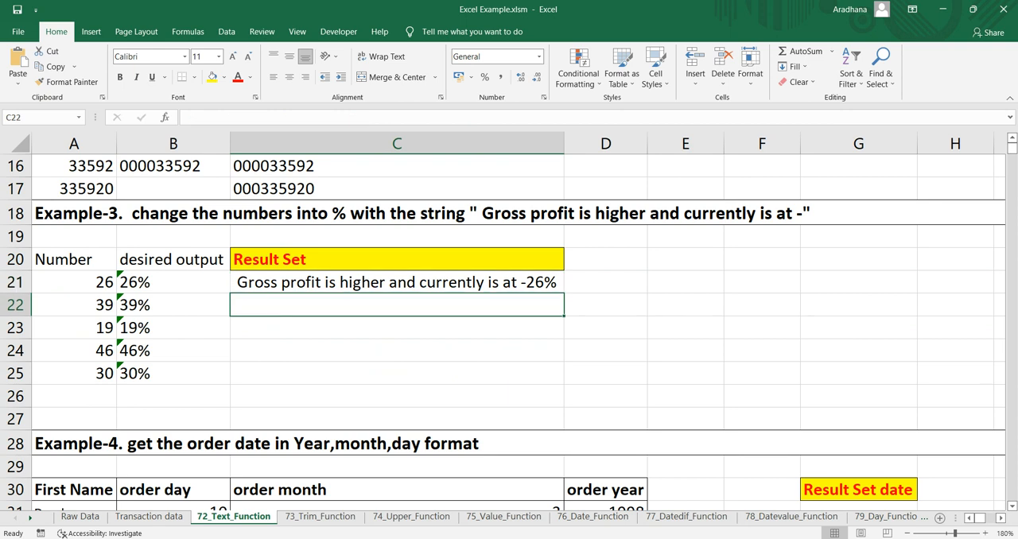
# Step: Copy the text "Gross profit is higher and currently is at -", without the percentage, from the sample sentence in C21
pyautogui.click(397, 282)
pyautogui.press('F2')
pyautogui.press('Left')
pyautogui.press('Left')
pyautogui.press('Left')
pyautogui.press('Left')
pyautogui.press('Left')
pyautogui.press('Left')
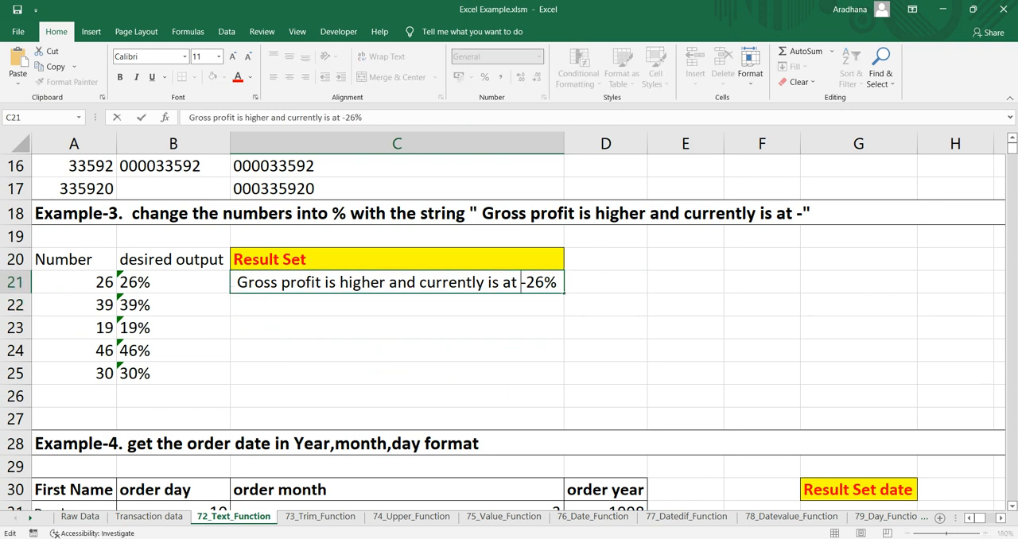
pyautogui.press('Right')
pyautogui.press('Right')
pyautogui.press('Right')
pyautogui.hotkey('shift', 'Left')
pyautogui.hotkey('shift', 'Left')
pyautogui.hotkey('shift', 'Left')
pyautogui.hotkey('shift', 'Left')
pyautogui.hotkey('shift', 'Left')
pyautogui.hotkey('shift', 'Left')
pyautogui.hotkey('shift', 'Left')
pyautogui.hotkey('shift', 'Left')
pyautogui.hotkey('shift', 'Left')
pyautogui.hotkey('shift', 'Left')
pyautogui.hotkey('shift', 'Left')
pyautogui.hotkey('shift', 'Left')
pyautogui.hotkey('shift', 'Left')
pyautogui.hotkey('shift', 'Left')
pyautogui.hotkey('shift', 'Left')
pyautogui.hotkey('shift', 'Left')
pyautogui.hotkey('shift', 'Left')
pyautogui.hotkey('shift', 'Left')
pyautogui.hotkey('shift', 'Left')
pyautogui.hotkey('shift', 'Left')
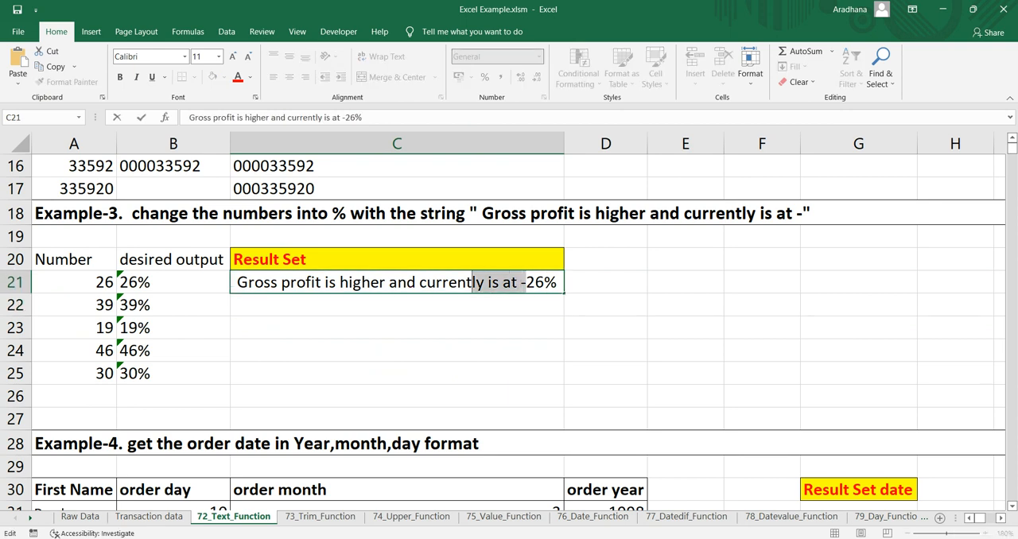
pyautogui.hotkey('shift', 'Left')
pyautogui.hotkey('shift', 'Left')
pyautogui.hotkey('shift', 'Left')
pyautogui.hotkey('shift', 'Left')
pyautogui.hotkey('shift', 'Left')
pyautogui.hotkey('shift', 'Left')
pyautogui.hotkey('ctrl', 'c')
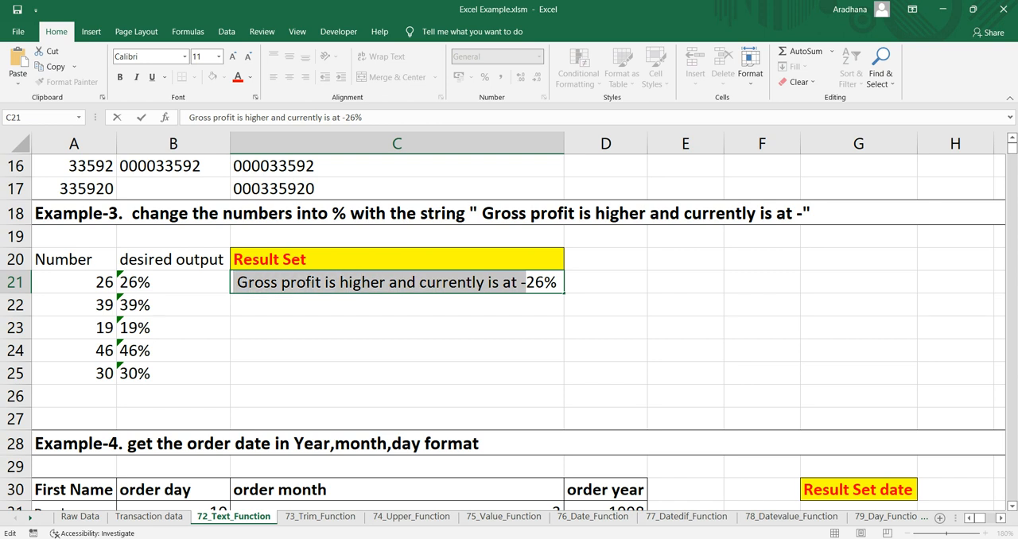
pyautogui.press('Return')
# Step: Start a formula in C22 with the copied gross profit text as a quoted string, removing its leading space
pyautogui.write('="')
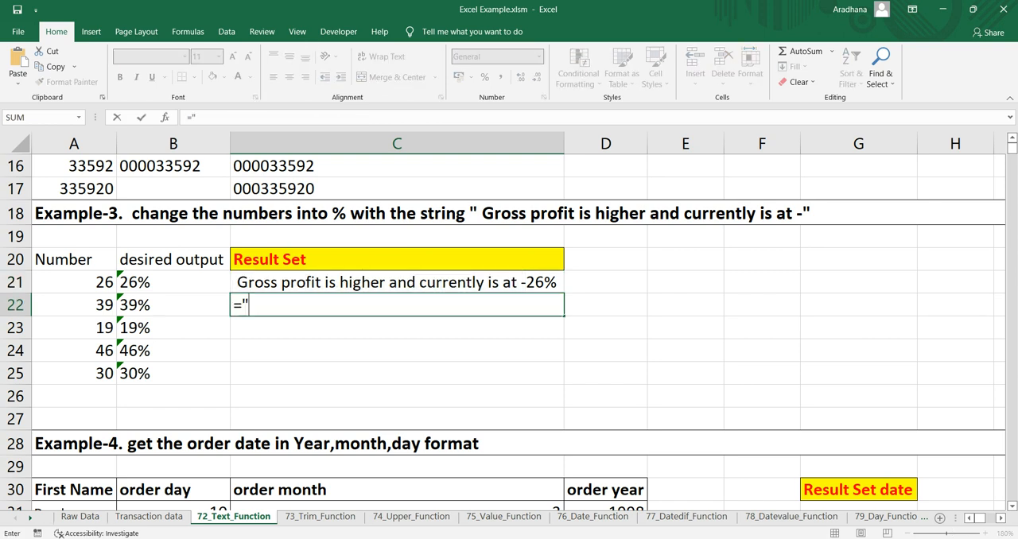
pyautogui.hotkey('ctrl', 'v')
pyautogui.write('"')
pyautogui.click(253, 305)
pyautogui.press('BackSpace')
pyautogui.press('Right')
pyautogui.press('Right')
pyautogui.press('Right')
pyautogui.press('Right')
pyautogui.press('Right')
pyautogui.press('Right')
pyautogui.press('Right')
pyautogui.press('Right')
pyautogui.press('Right')
pyautogui.press('Right')
pyautogui.press('Right')
pyautogui.press('Right')
pyautogui.press('Right')
pyautogui.press('Right')
pyautogui.press('Right')
pyautogui.press('Right')
pyautogui.press('Right')
pyautogui.press('Right')
pyautogui.press('Right')
pyautogui.press('Right')
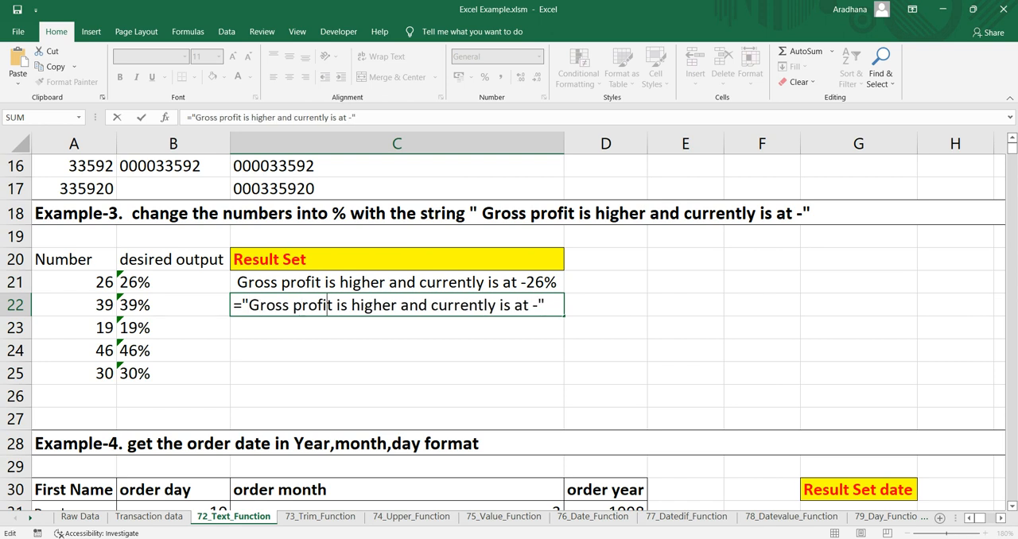
pyautogui.press('Right')
pyautogui.press('Right')
pyautogui.press('Right')
pyautogui.press('Right')
pyautogui.press('Right')
pyautogui.press('Right')
pyautogui.press('Right')
# Step: Complete the C22 formula by appending &TEXT(A22/100,"00%") after the quoted string
pyautogui.write('&te')
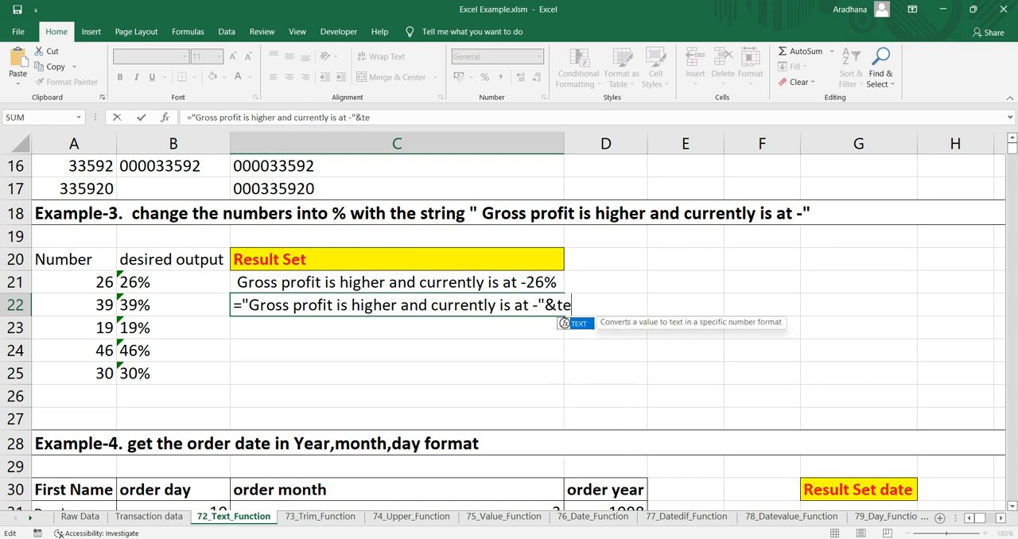
pyautogui.write('xt(')
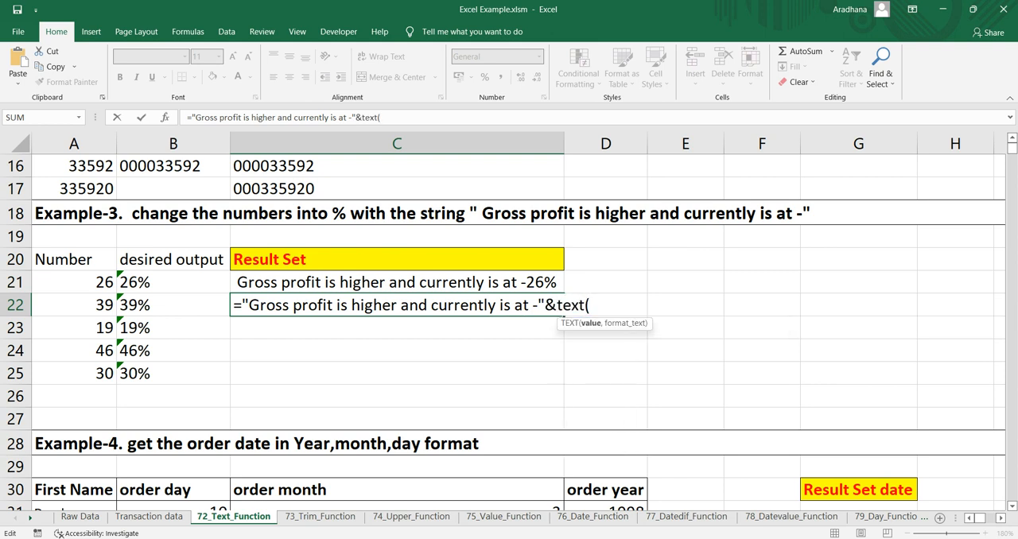
pyautogui.click(74, 305)
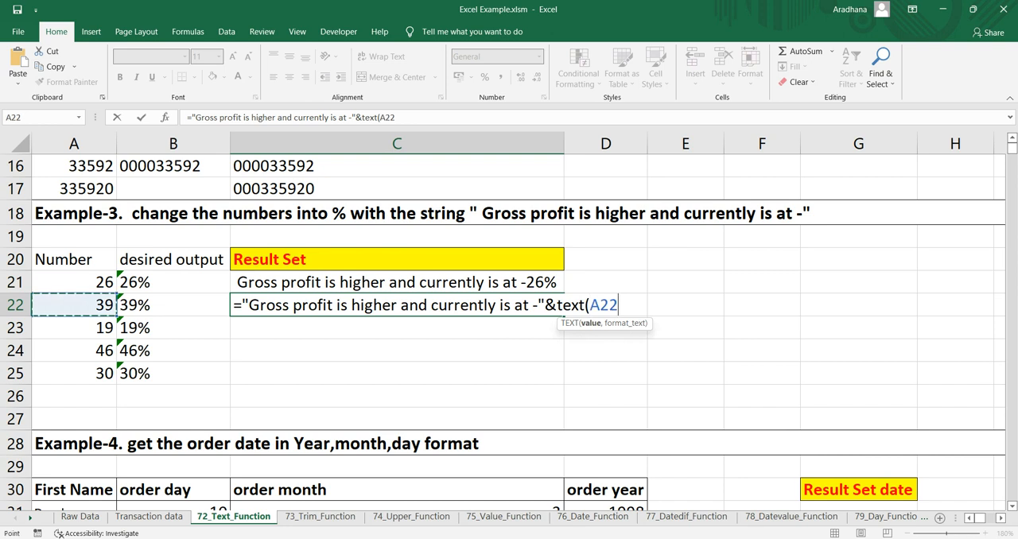
pyautogui.write('/10')
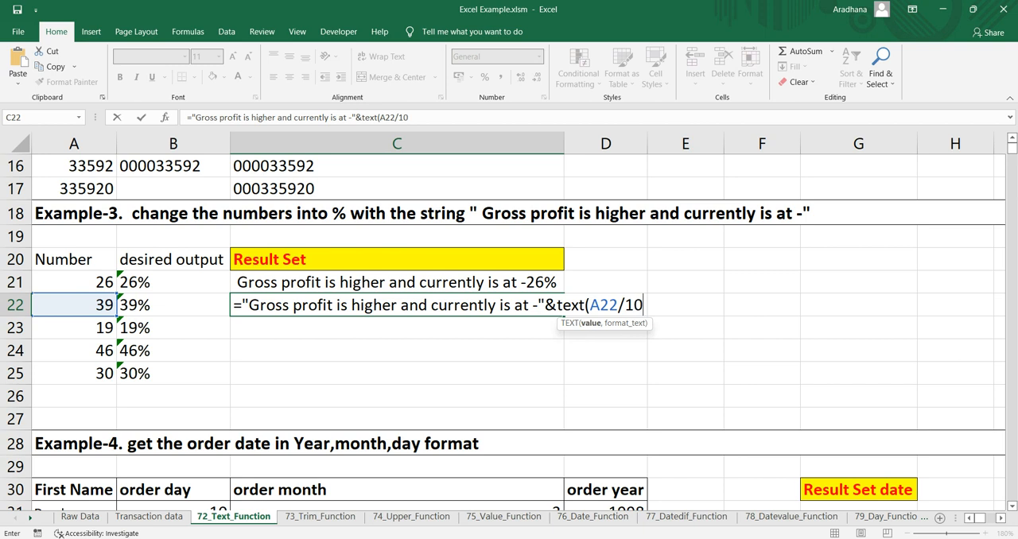
pyautogui.write('0,""')
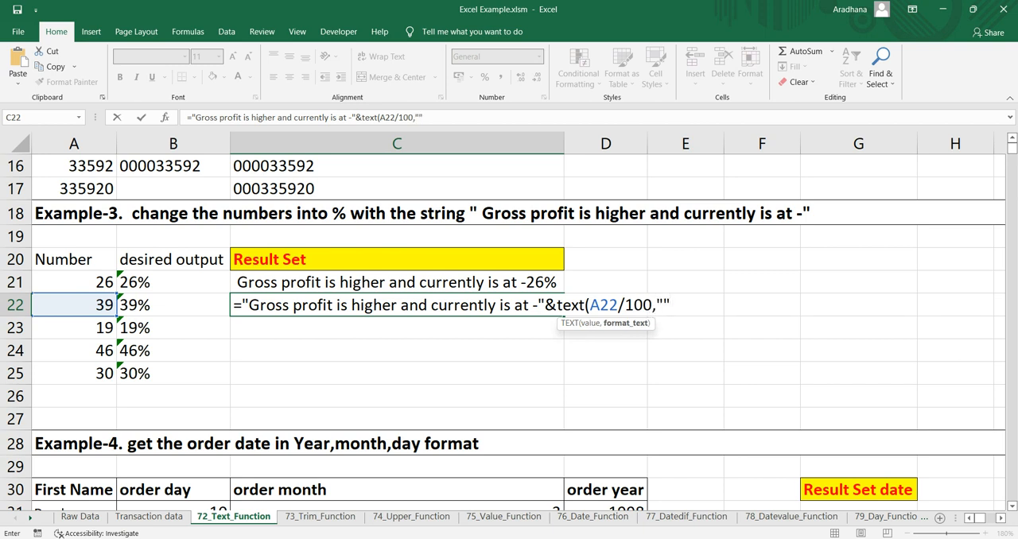
pyautogui.press('BackSpace')
pyautogui.write('00%")')
pyautogui.press('Return')
pyautogui.press('Up')
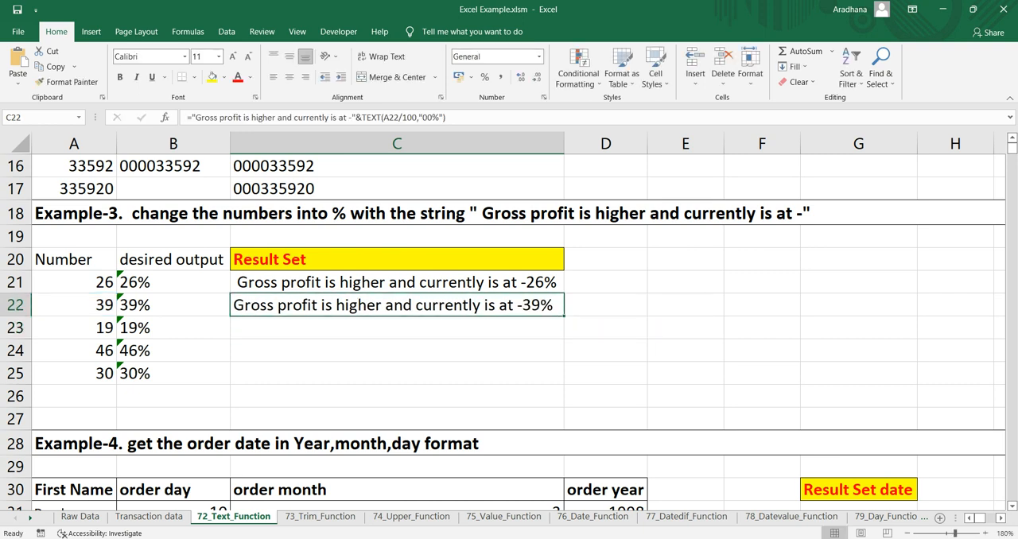
# Step: Compare C22 with its source number in A22 and fill the percentage sentence formula down through C25
pyautogui.press('Left')
pyautogui.press('Left')
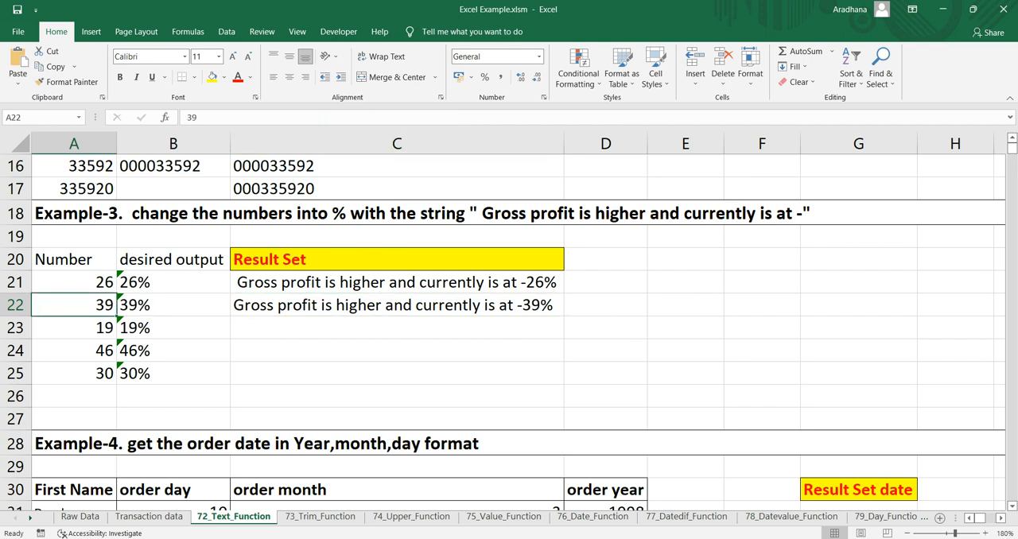
pyautogui.press('Right')
pyautogui.press('Right')
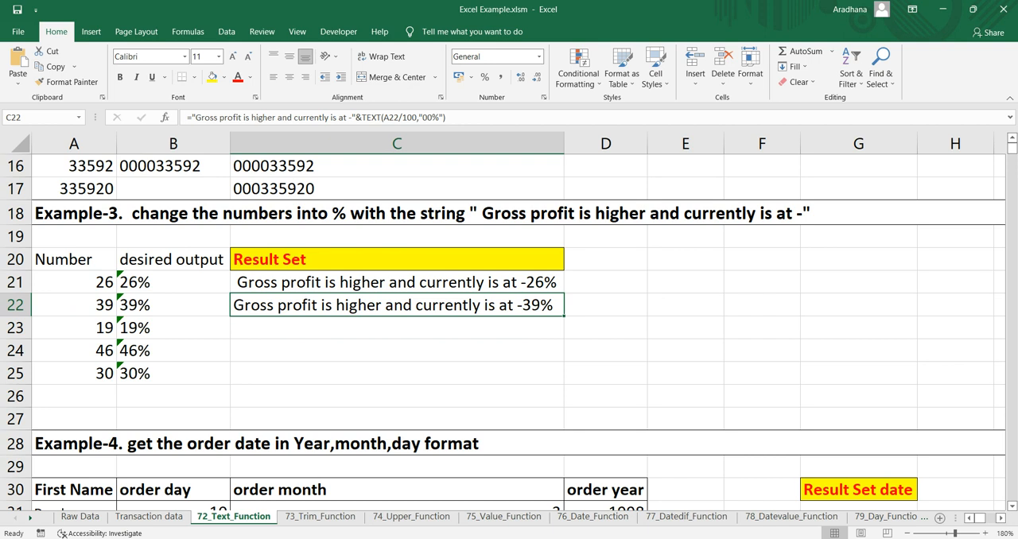
pyautogui.moveTo(564, 317); pyautogui.dragTo(564, 380)
pyautogui.press('Down')
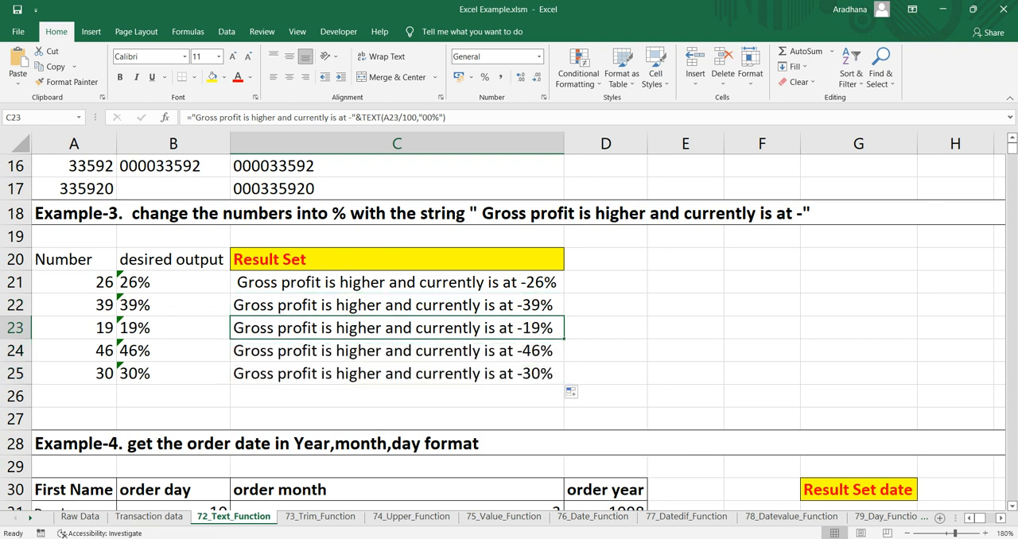
# Step: Examine the Example-4 heading and its first name, order day, order month and order year columns
pyautogui.scroll(-4, 509, 326)
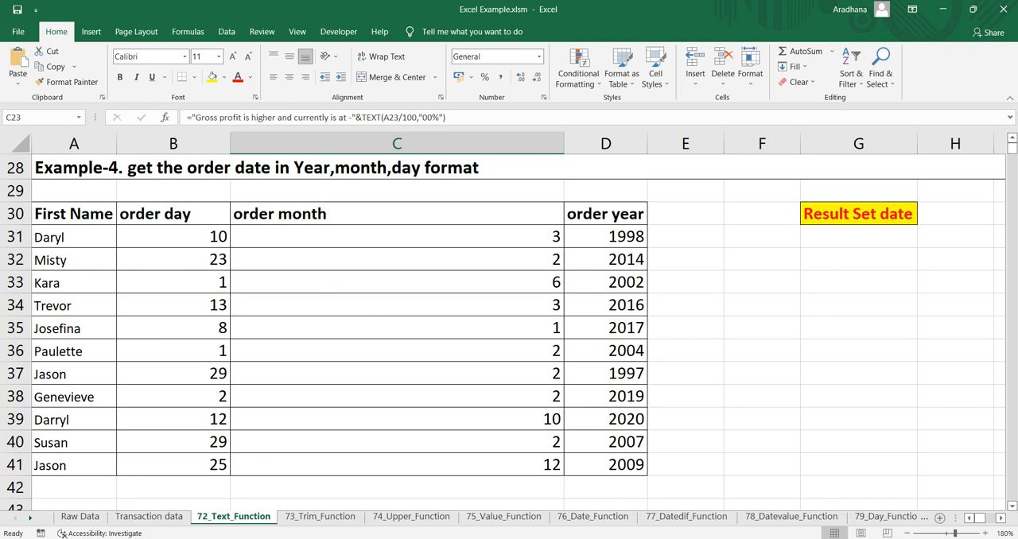
pyautogui.click(318, 168)
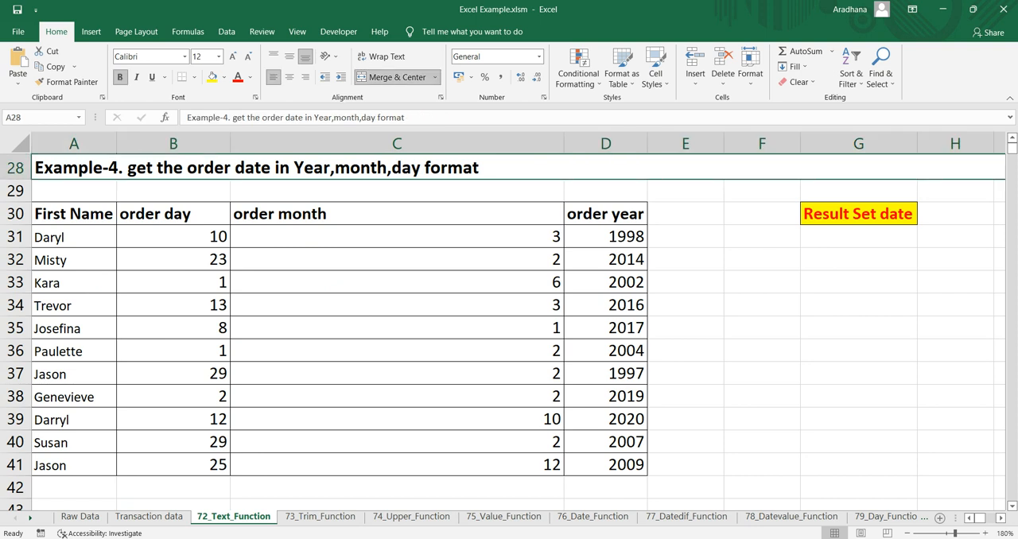
pyautogui.moveTo(74, 214); pyautogui.dragTo(74, 397)
pyautogui.moveTo(174, 214); pyautogui.dragTo(173, 397)
pyautogui.moveTo(397, 214); pyautogui.dragTo(396, 397)
pyautogui.moveTo(605, 214); pyautogui.dragTo(605, 373)
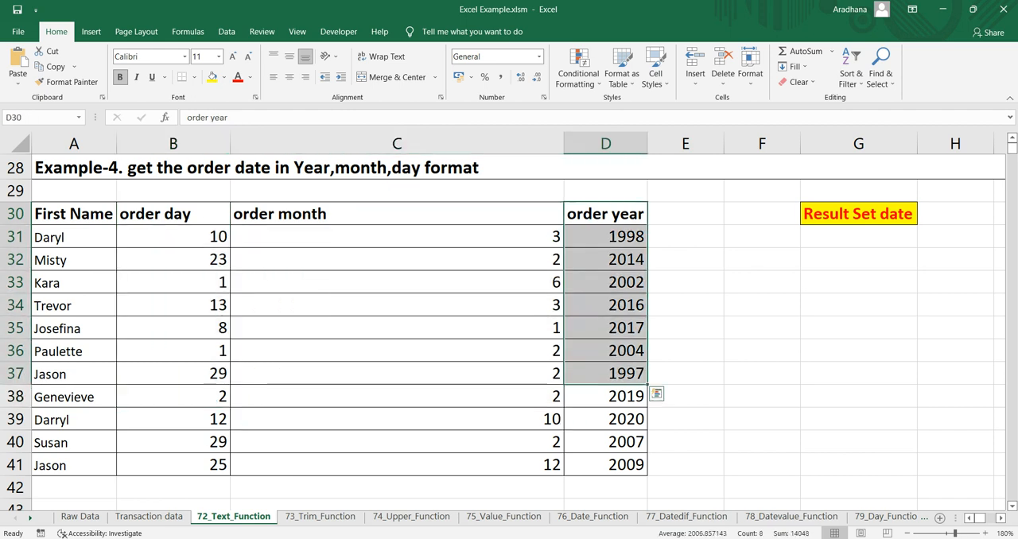
pyautogui.click(445, 282)
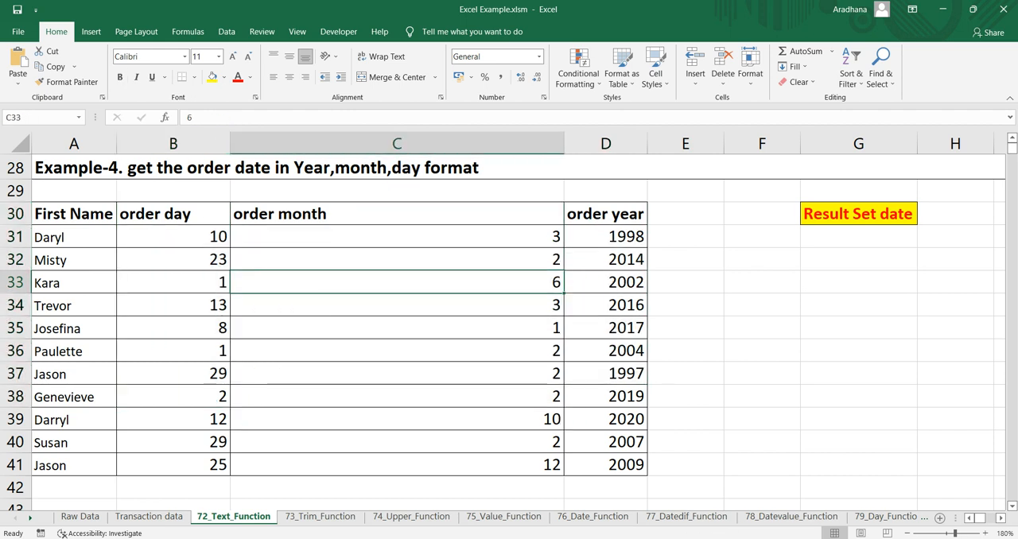
# Step: Try joining the first order's year, month and day in E31 with =D31&C31&B31, and clear the cell
pyautogui.click(685, 237)
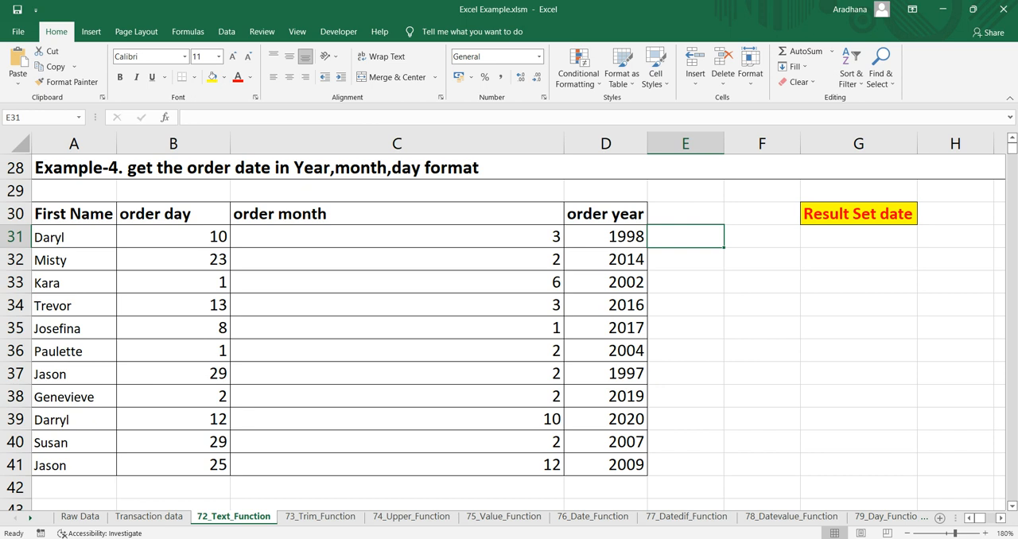
pyautogui.write('=')
pyautogui.press('Left')
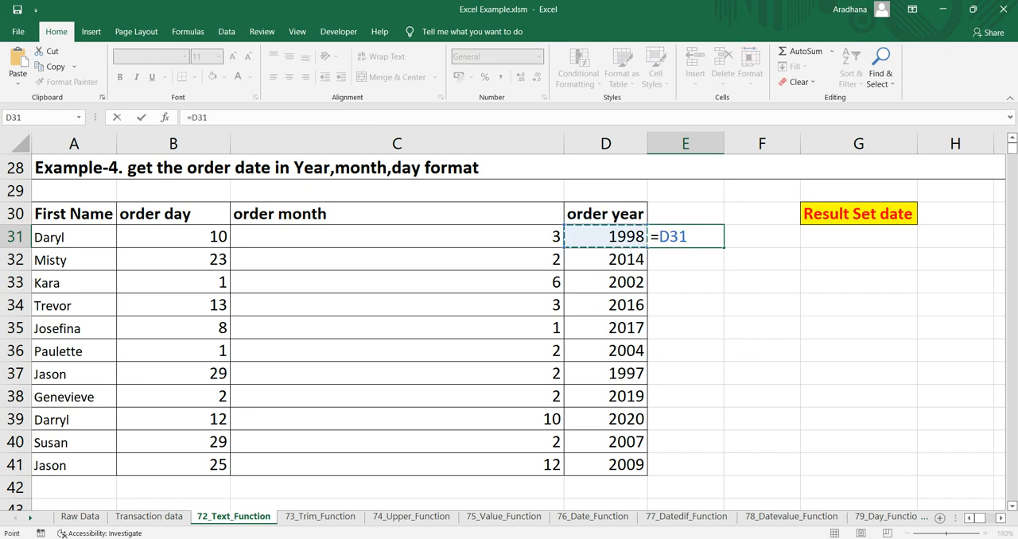
pyautogui.write('&')
pyautogui.press('Left')
pyautogui.press('Left')
pyautogui.write('&')
pyautogui.press('Left')
pyautogui.press('Left')
pyautogui.press('Left')
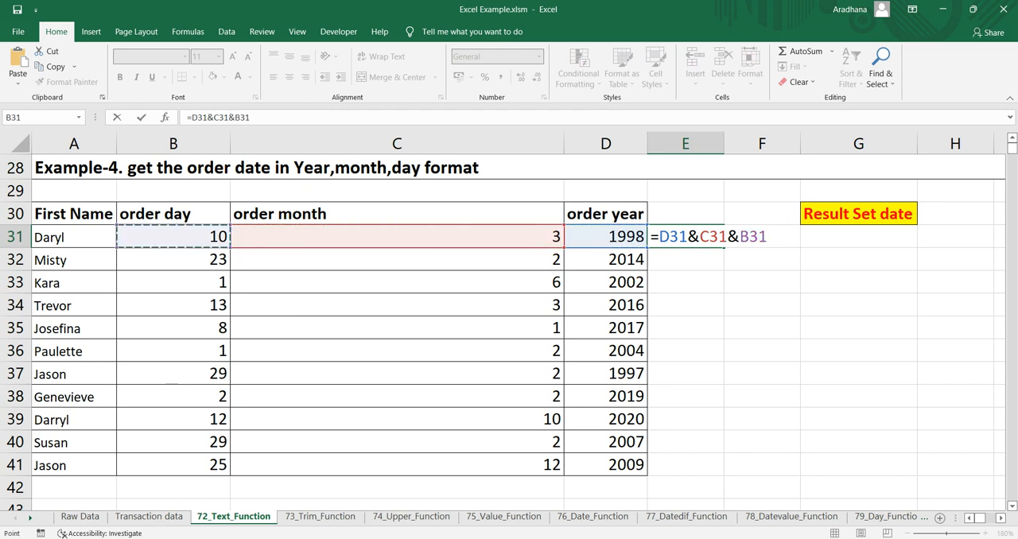
pyautogui.press('Return')
pyautogui.press('Up')
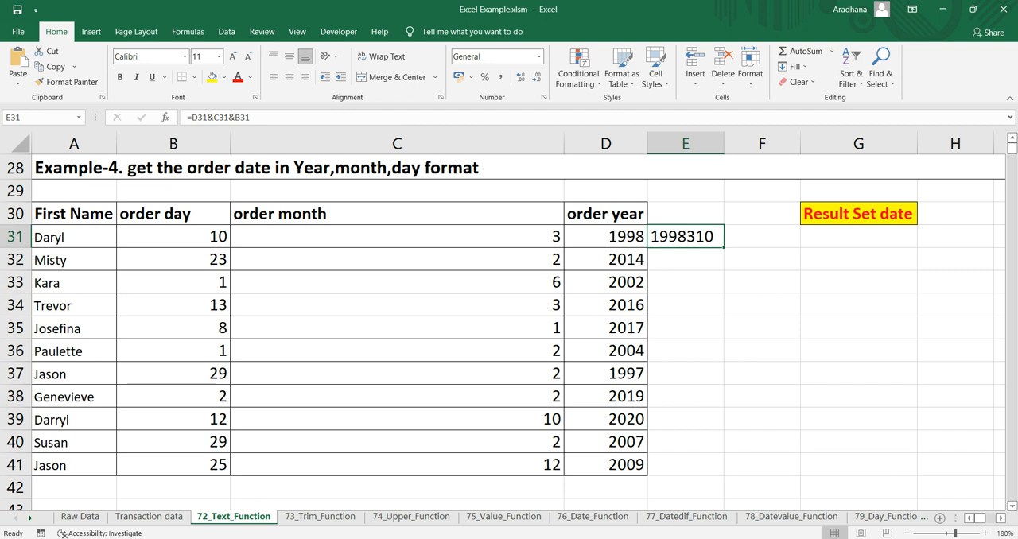
pyautogui.press('Delete')
# Step: Start a DATE formula in G31 under Result Set date, using D31 as the year argument
pyautogui.click(858, 236)
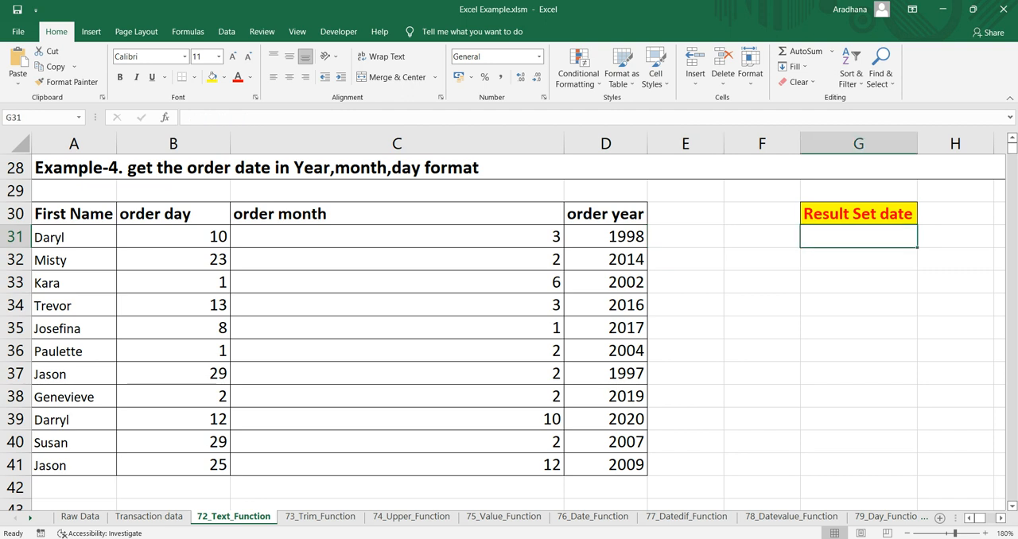
pyautogui.write('=date')
pyautogui.press('Tab')
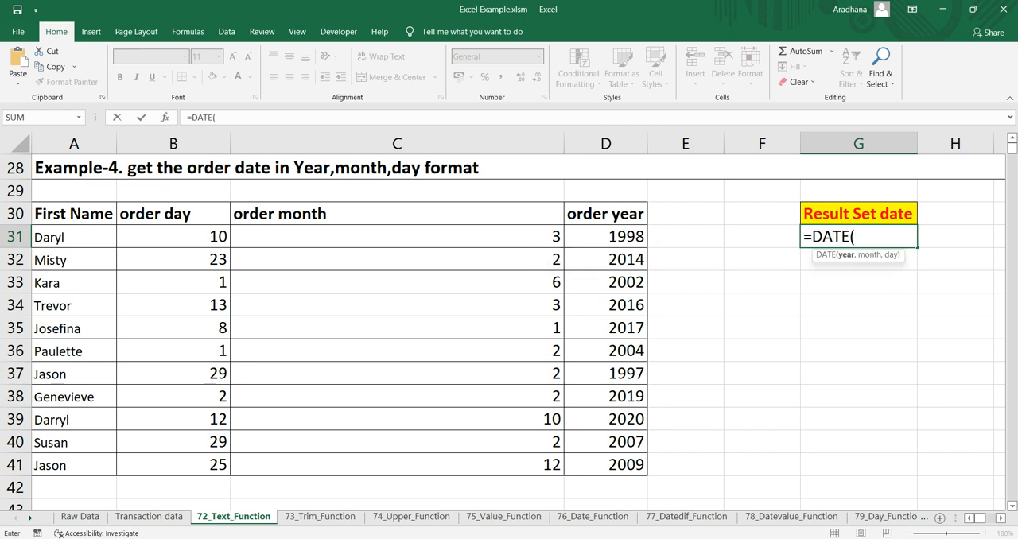
pyautogui.press('Left')
pyautogui.press('Left')
pyautogui.press('Left')
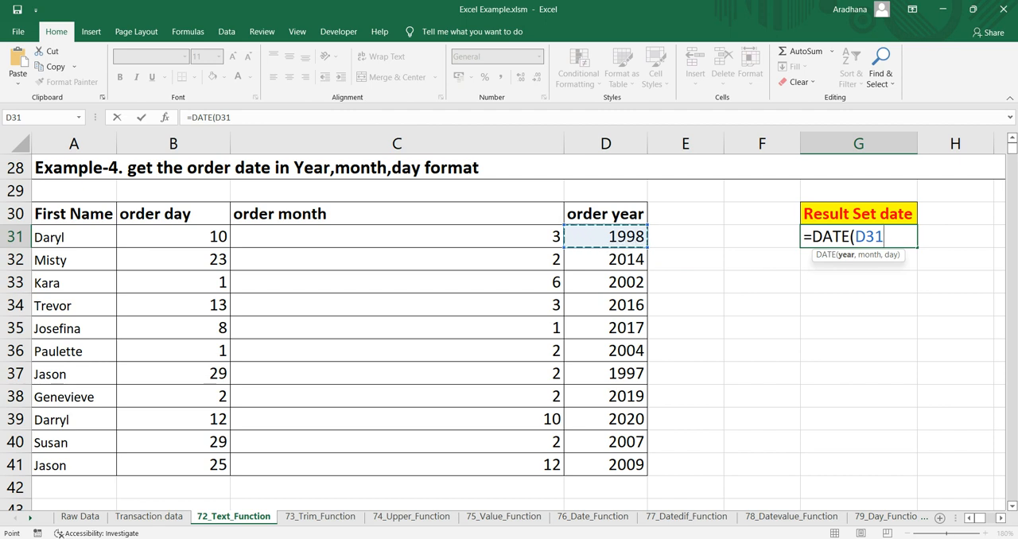
# Step: Complete the G31 DATE formula with C31 as the month and B31 as the day
pyautogui.write(',')
pyautogui.press('Left')
pyautogui.press('Left')
pyautogui.press('Left')
pyautogui.press('Left')
pyautogui.press('Left')
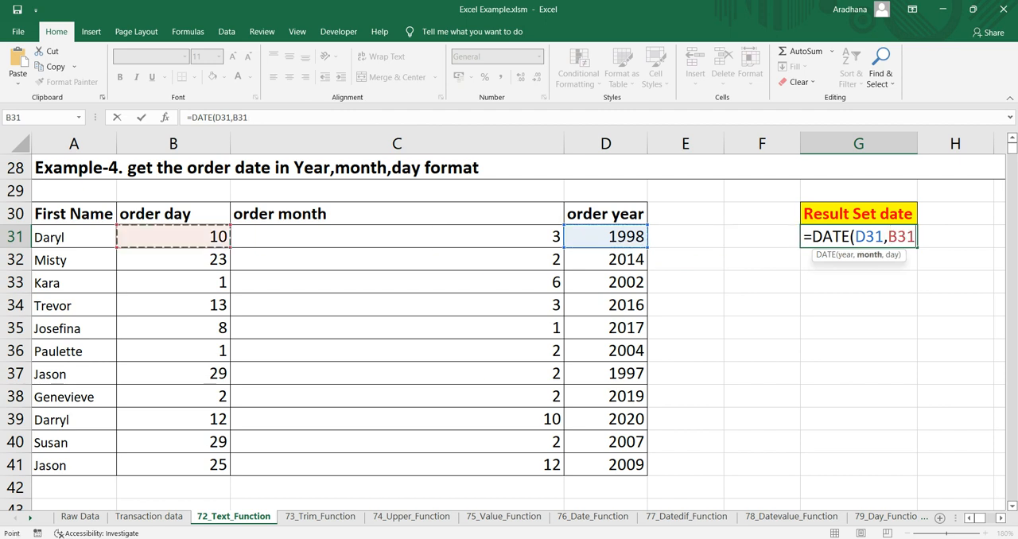
pyautogui.press('Right')
pyautogui.write(',')
pyautogui.press('Left')
pyautogui.press('Left')
pyautogui.press('Left')
pyautogui.press('Left')
pyautogui.press('Left')
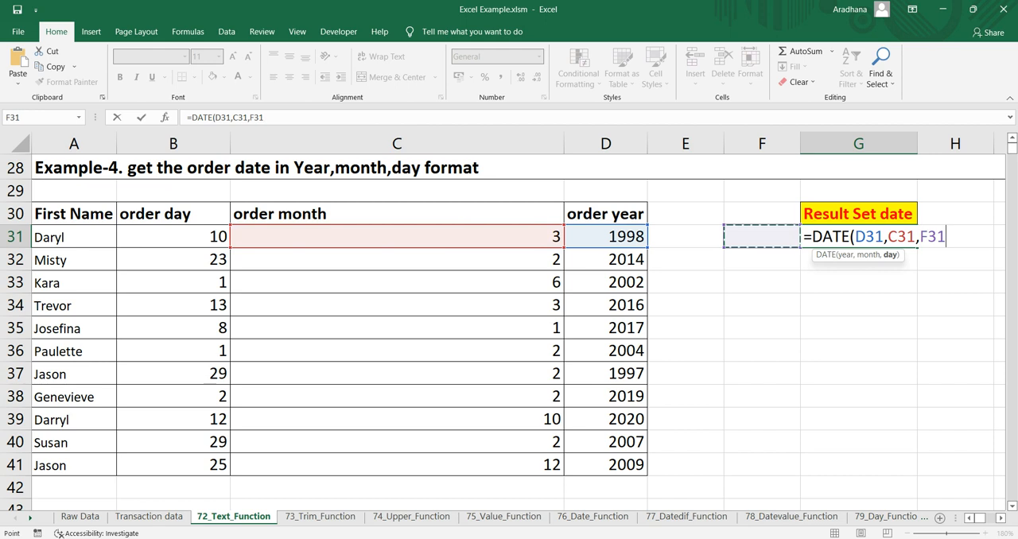
pyautogui.write(')')
pyautogui.press('Return')
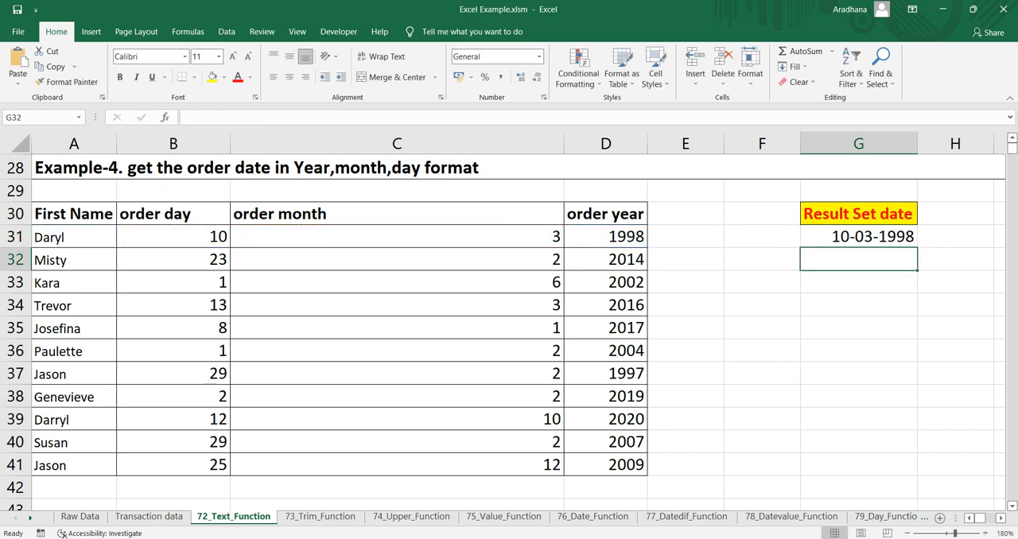
# Step: Wrap the DATE formula in G31 in a TEXT function with the format "YYYY-MM-DD"
pyautogui.press('Up')
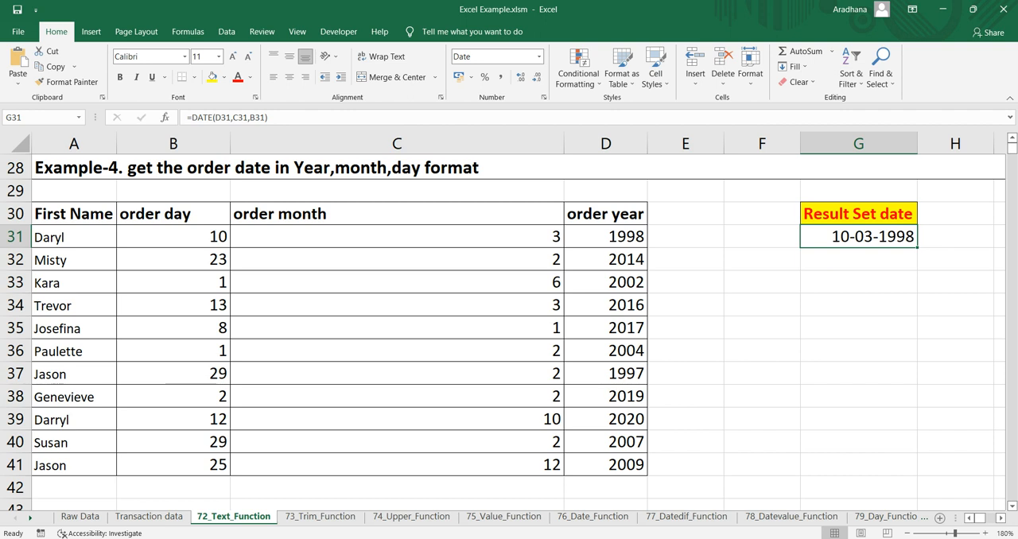
pyautogui.click(189, 117)
pyautogui.write('text(')
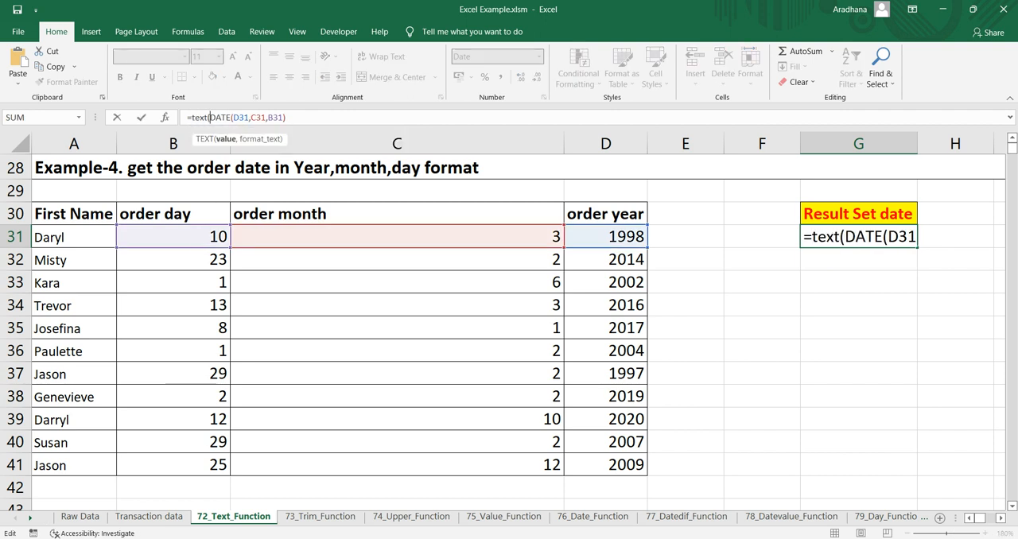
pyautogui.click(287, 118)
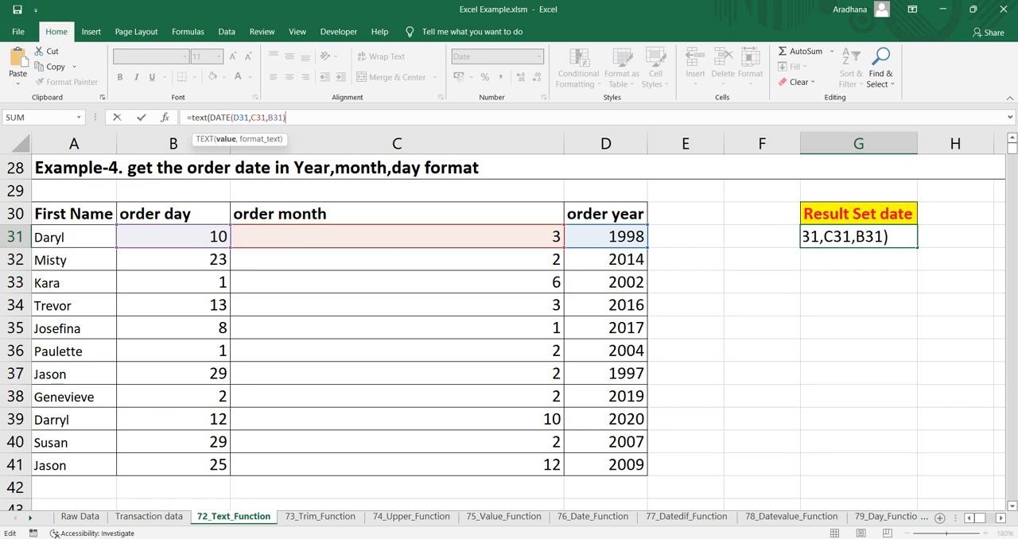
pyautogui.write(',"YYYY-MM')
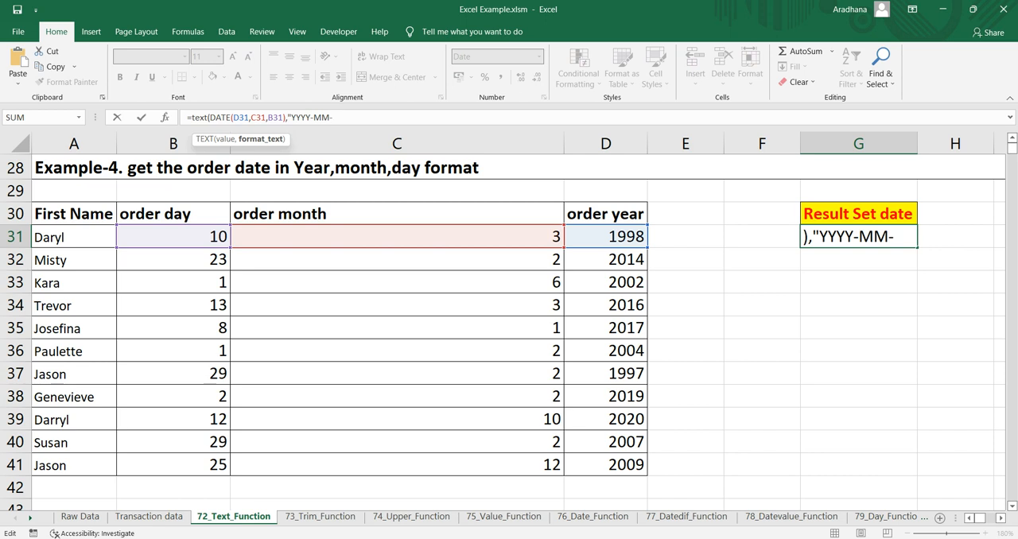
pyautogui.write('-DD")')
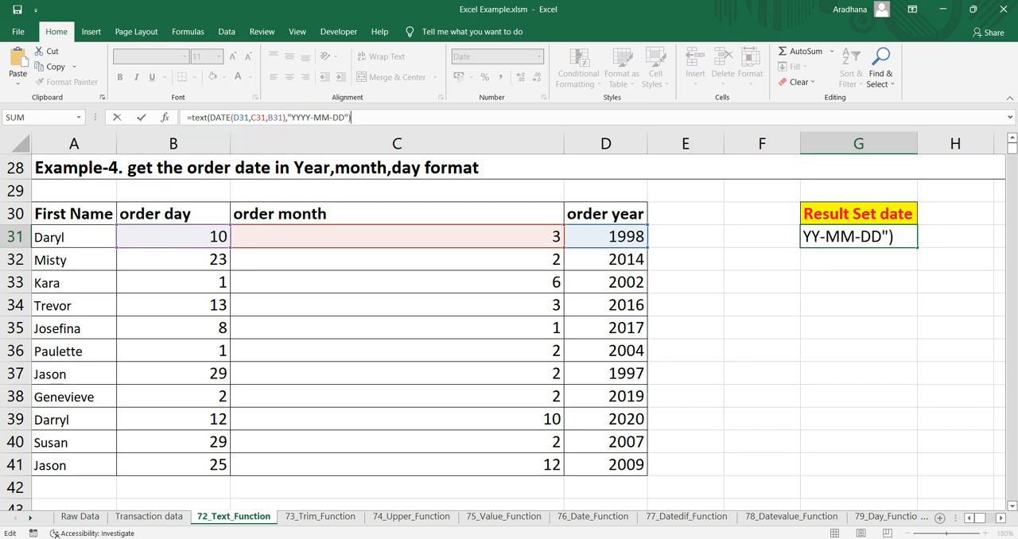
pyautogui.press('Return')
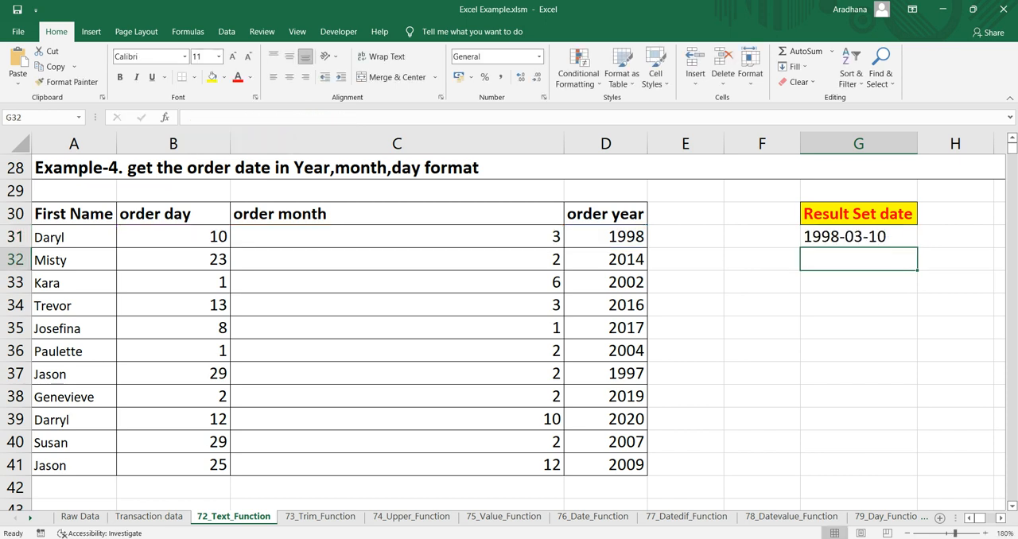
# Step: Fill the G31 date formula down through G41 and check several of the copied formulas
pyautogui.press('Up')
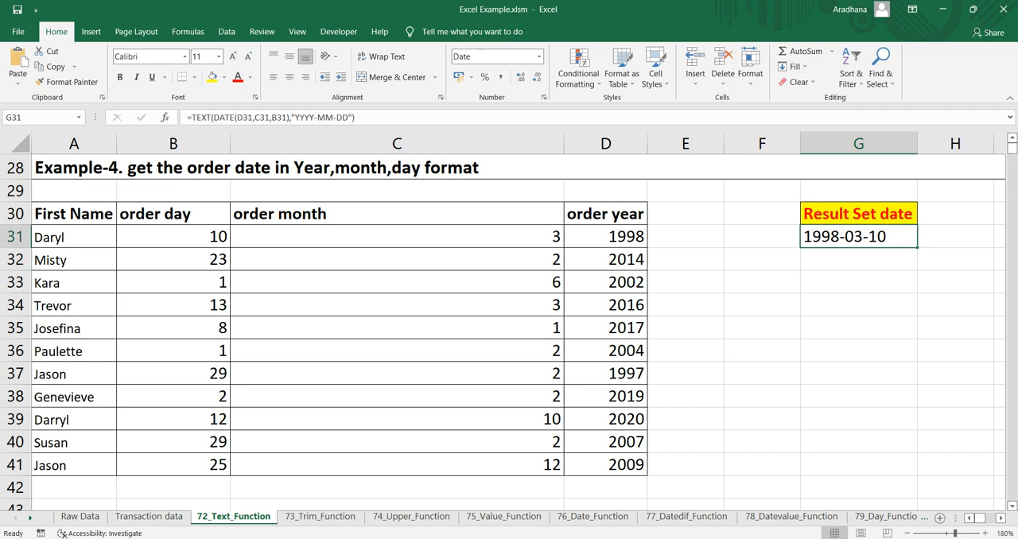
pyautogui.moveTo(917, 248); pyautogui.dragTo(917, 471)
pyautogui.click(859, 305)
pyautogui.click(859, 374)
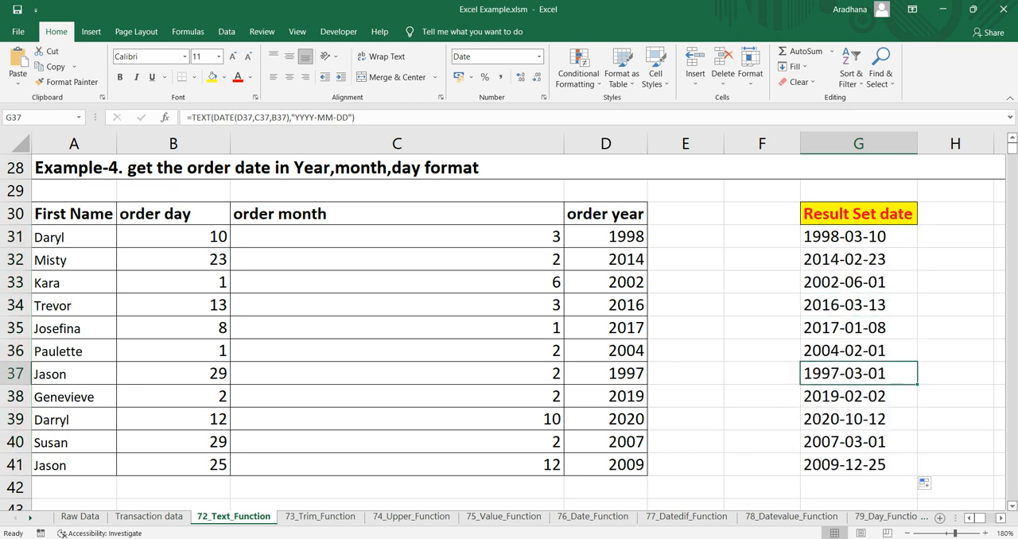
pyautogui.click(859, 282)
pyautogui.click(859, 236)
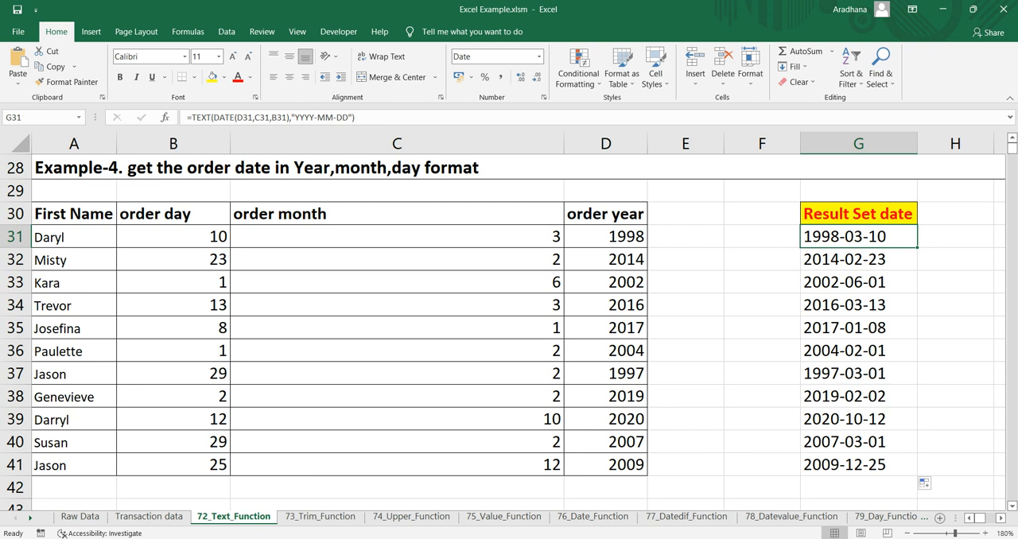
# Step: Compare the second order's day, month and year in B32:D32 with its formatted date in G32, and check G33
pyautogui.moveTo(606, 260); pyautogui.dragTo(183, 260)
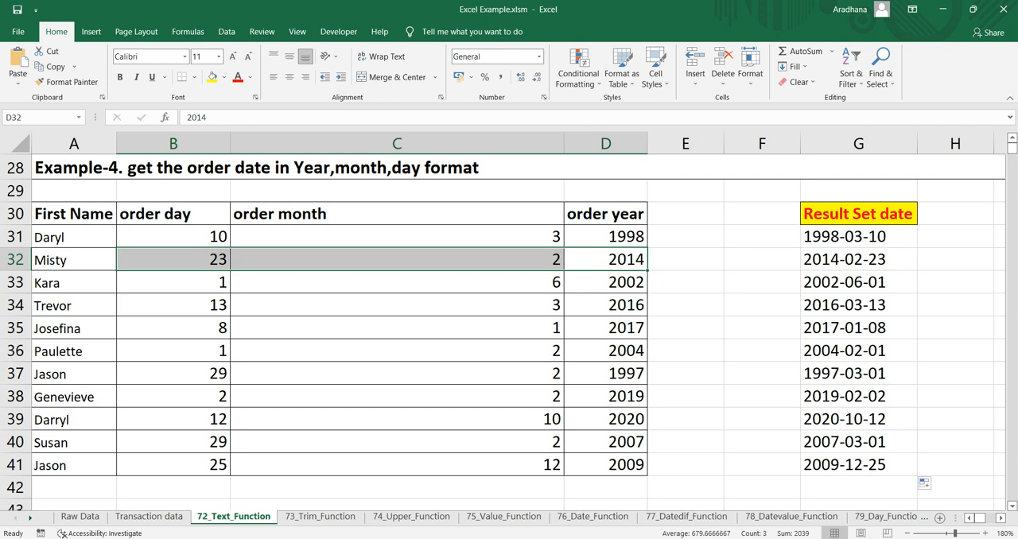
pyautogui.click(858, 260)
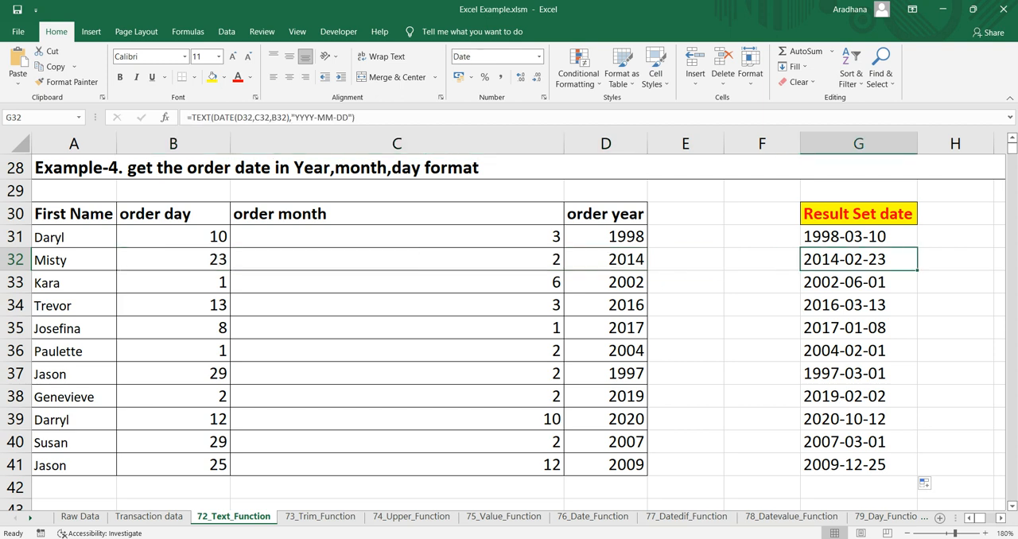
pyautogui.click(397, 168)
pyautogui.click(858, 283)
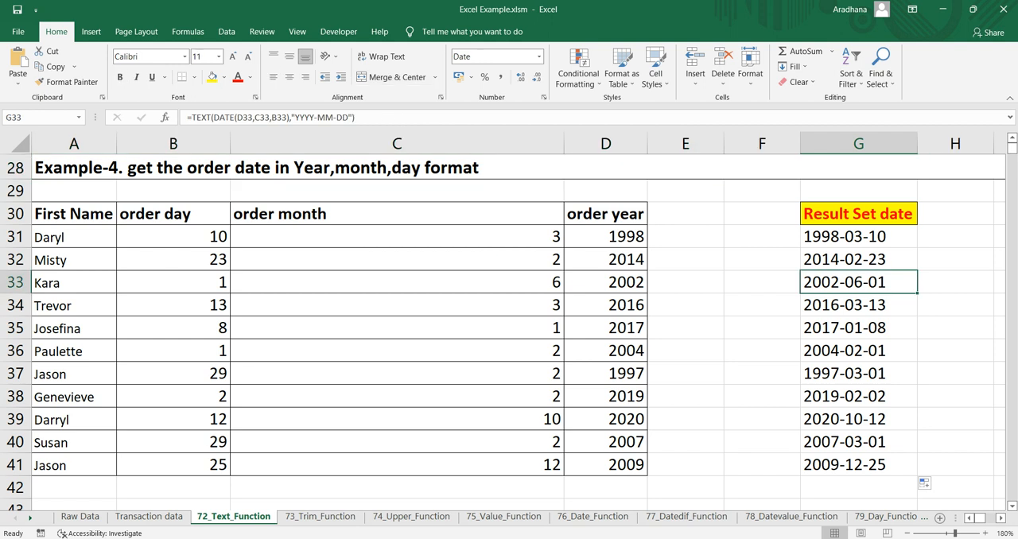